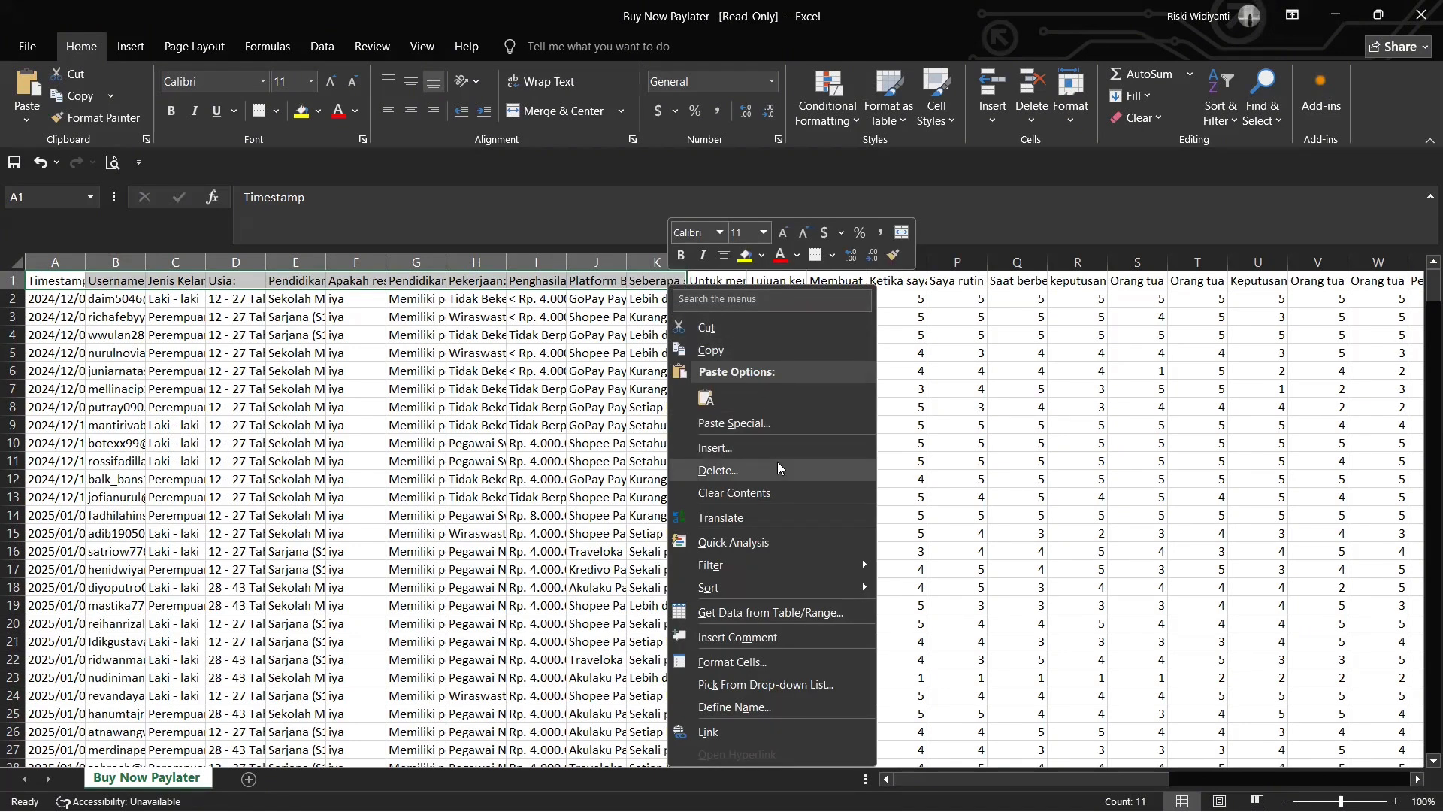
Delete the entire columns A through K, which hold the timestamp and respondent profile data.
click(777, 467)
click(781, 519)
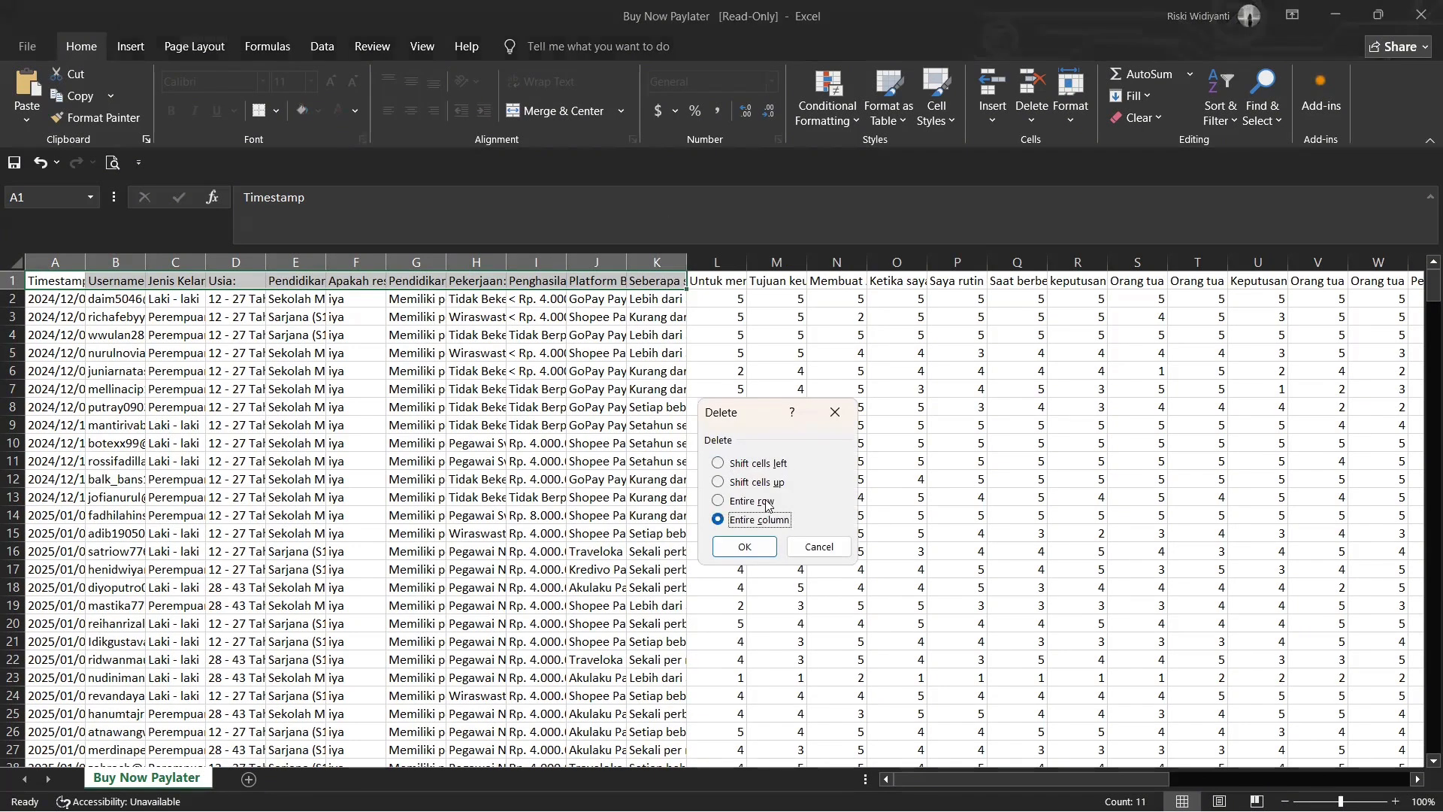
click(760, 547)
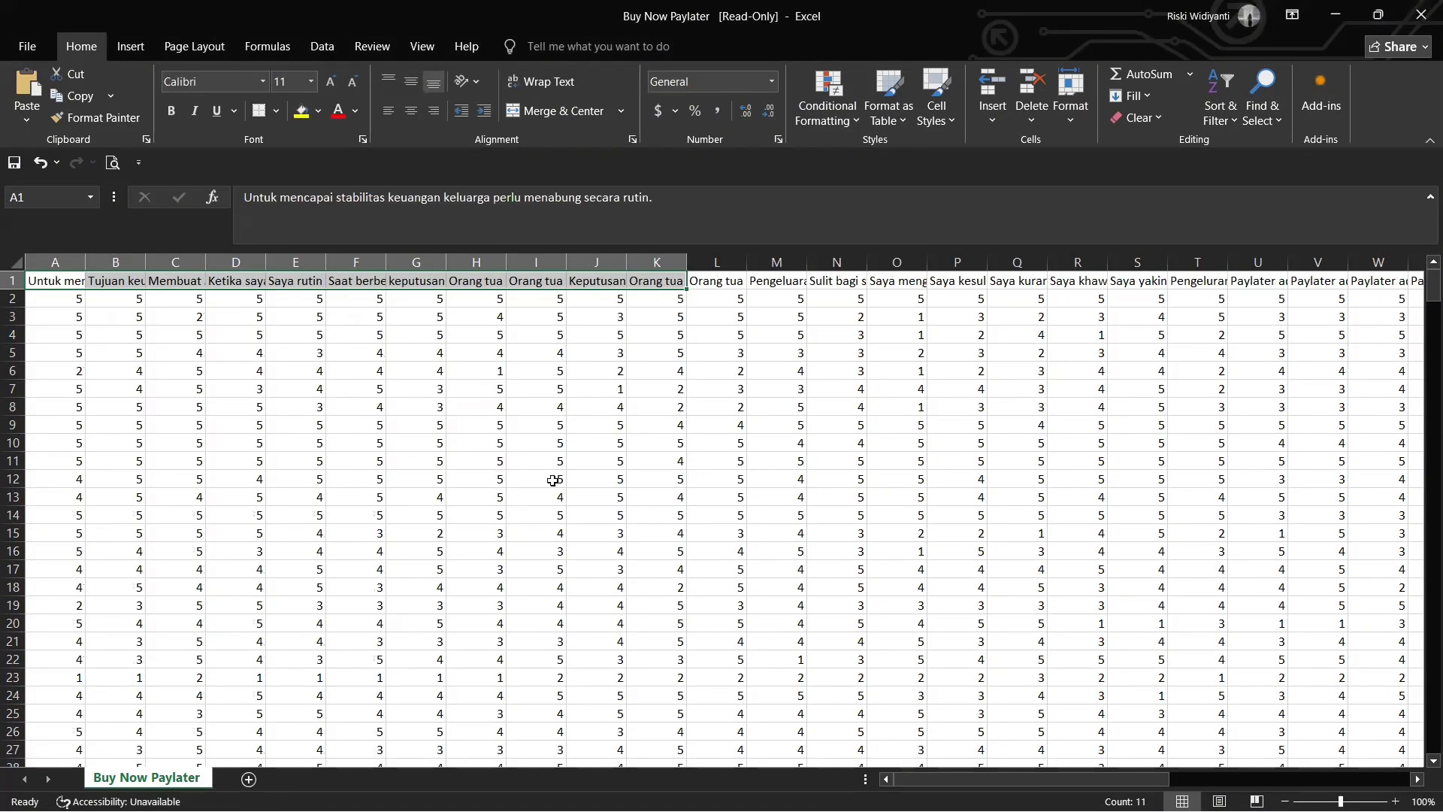
key(F2)
click(777, 352)
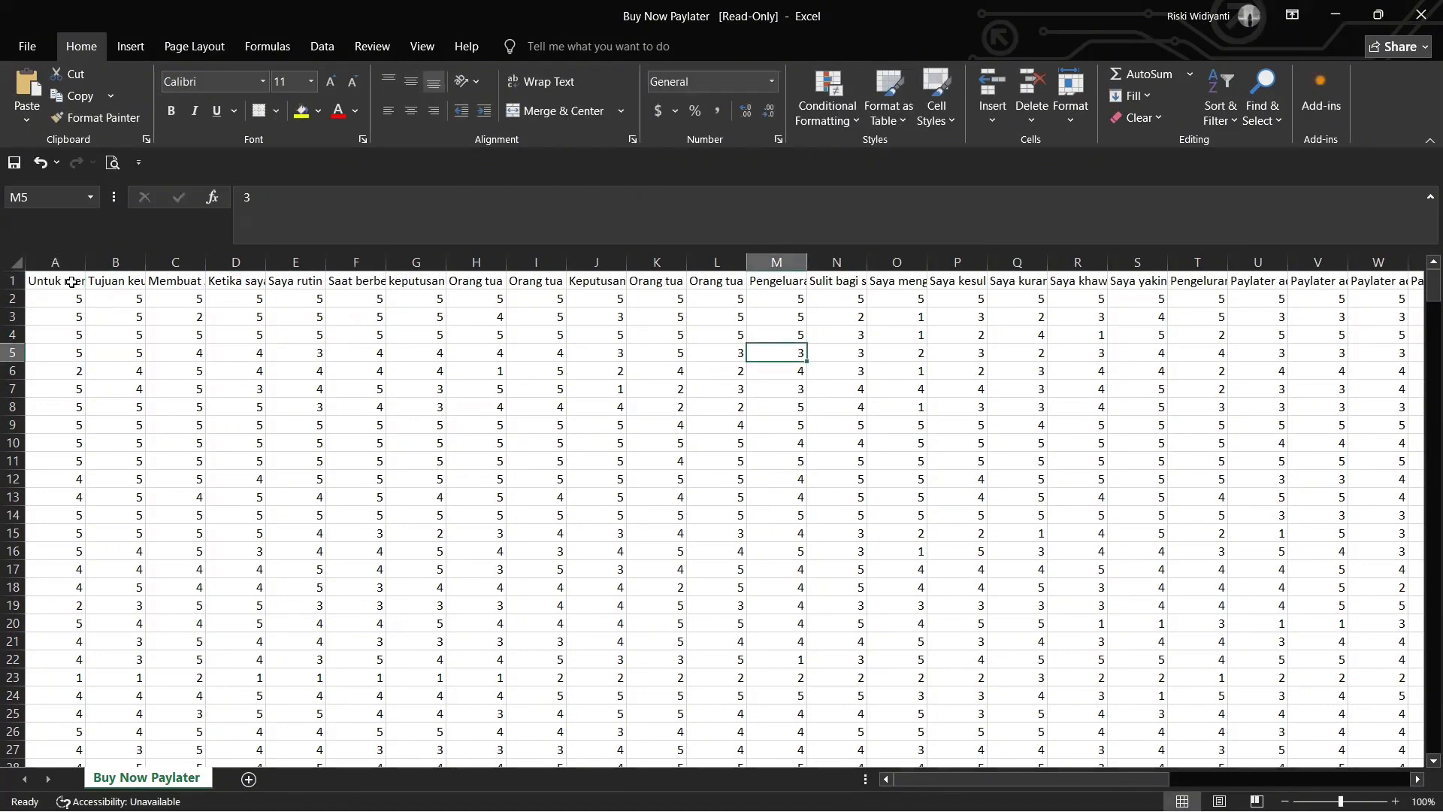
Replace the long question header in cell A1 with the code FL1.
click(72, 282)
click(131, 403)
click(64, 290)
key(F2)
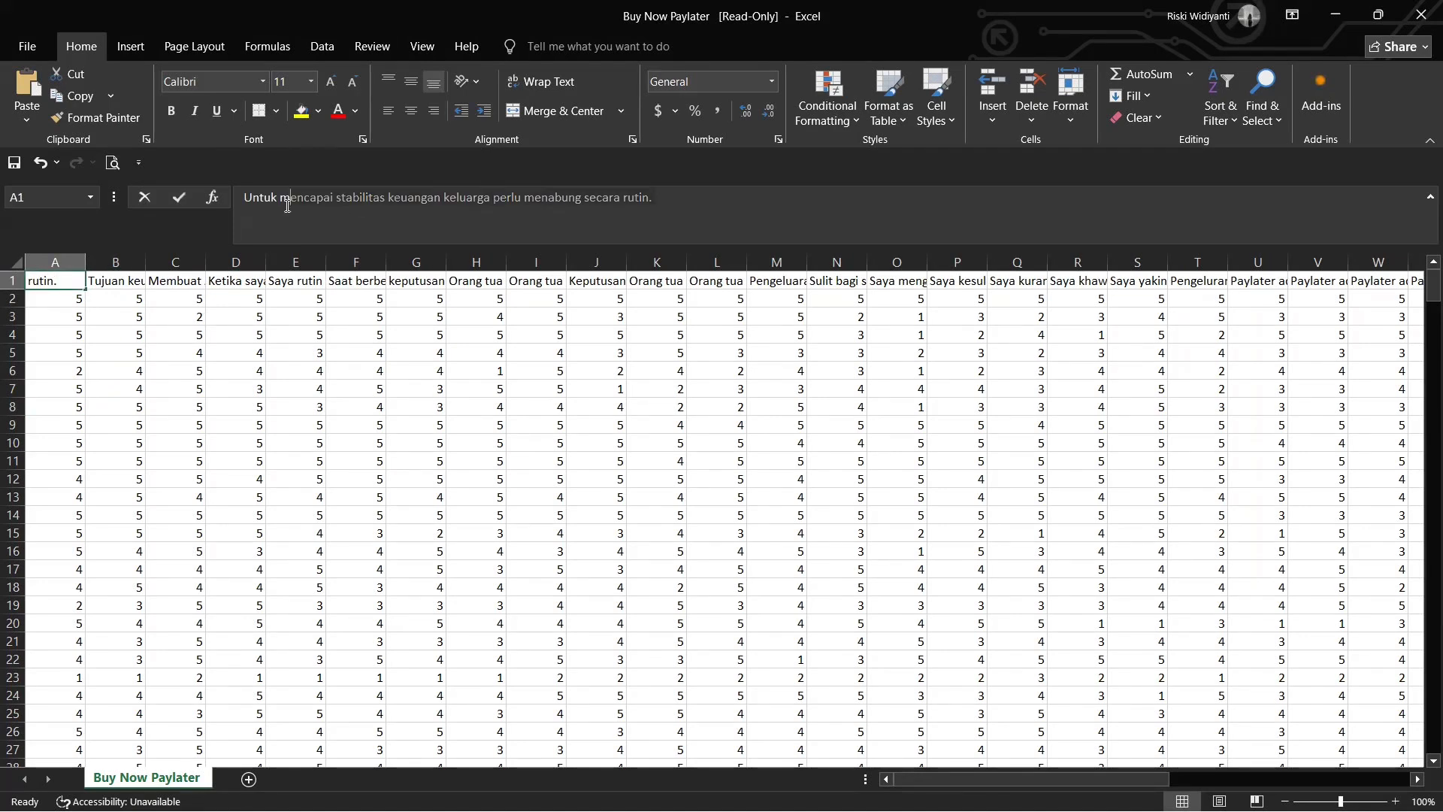
click(231, 216)
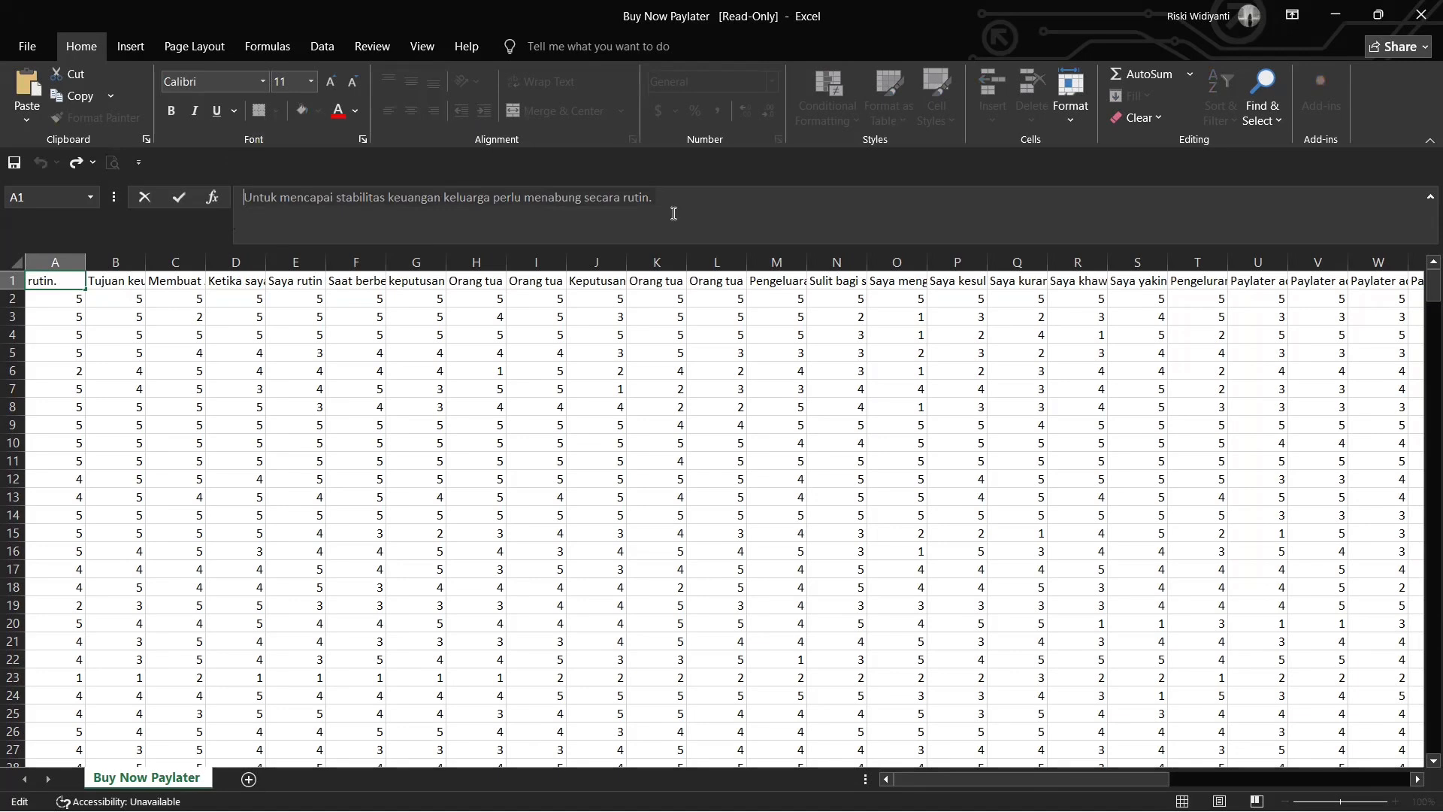
key(ctrl+a)
text(f)
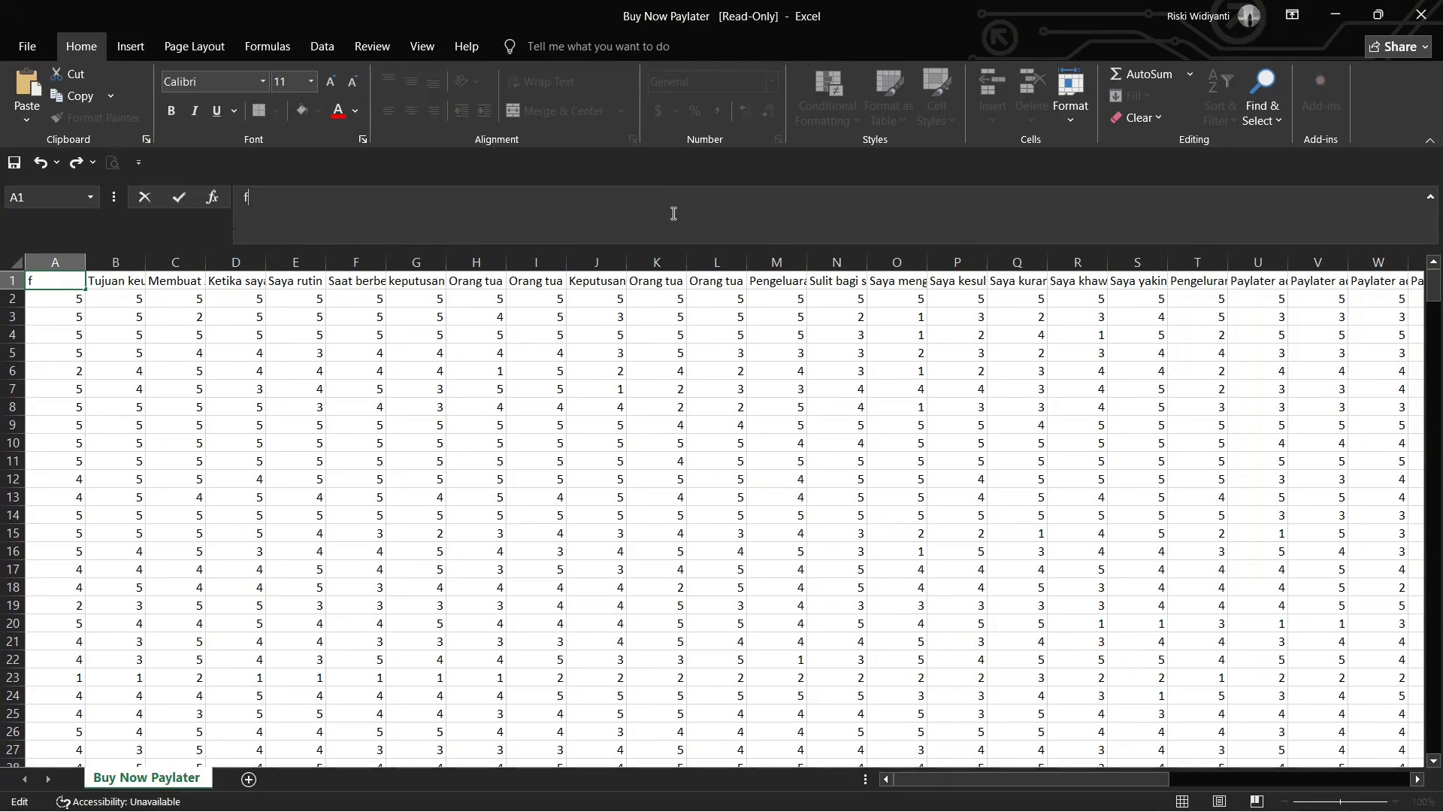
key(BackSpace)
text(Fl1)
click(65, 443)
click(55, 281)
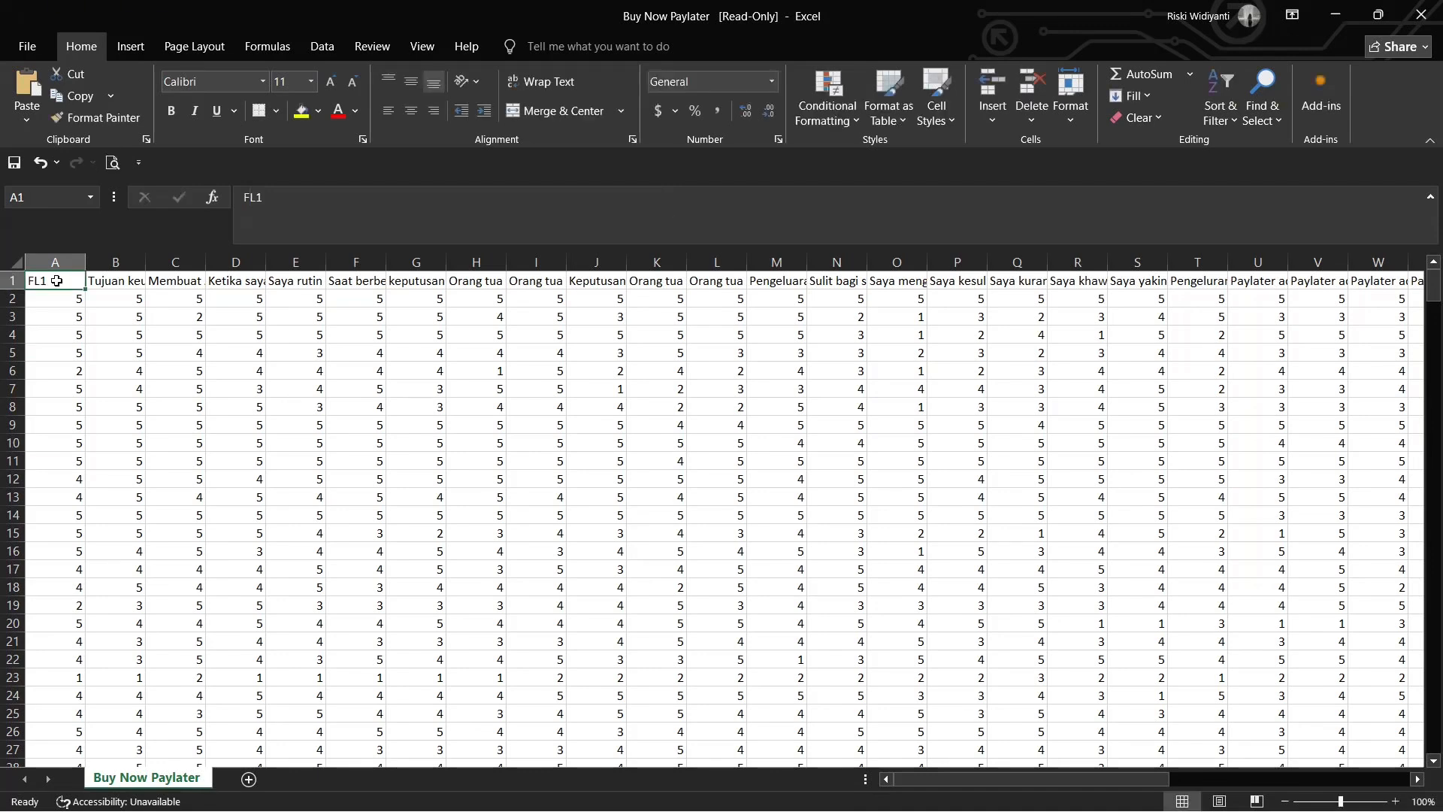
Fill the FL1 header across row 1 to F1, producing the series FL1 to FL6.
click(70, 310)
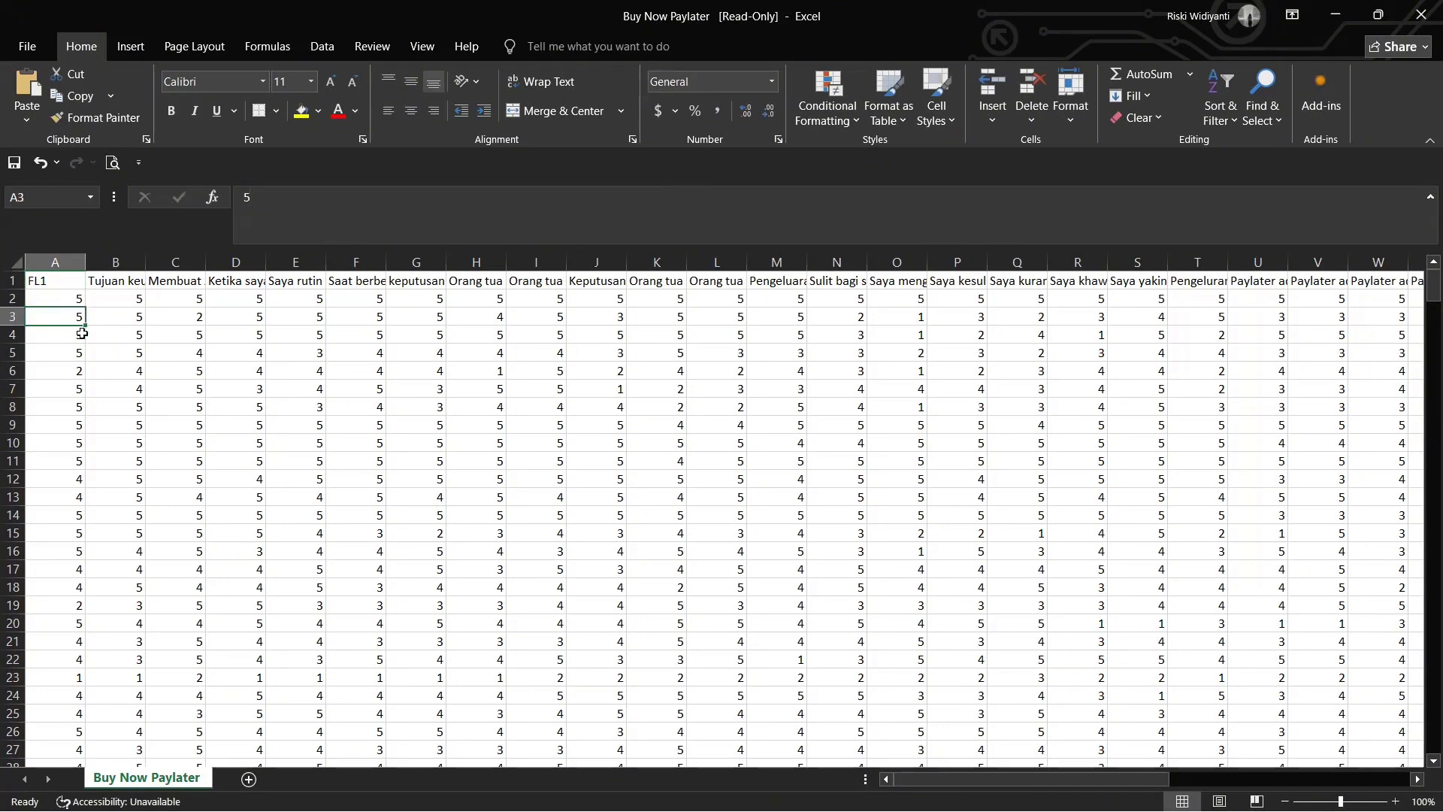
click(67, 288)
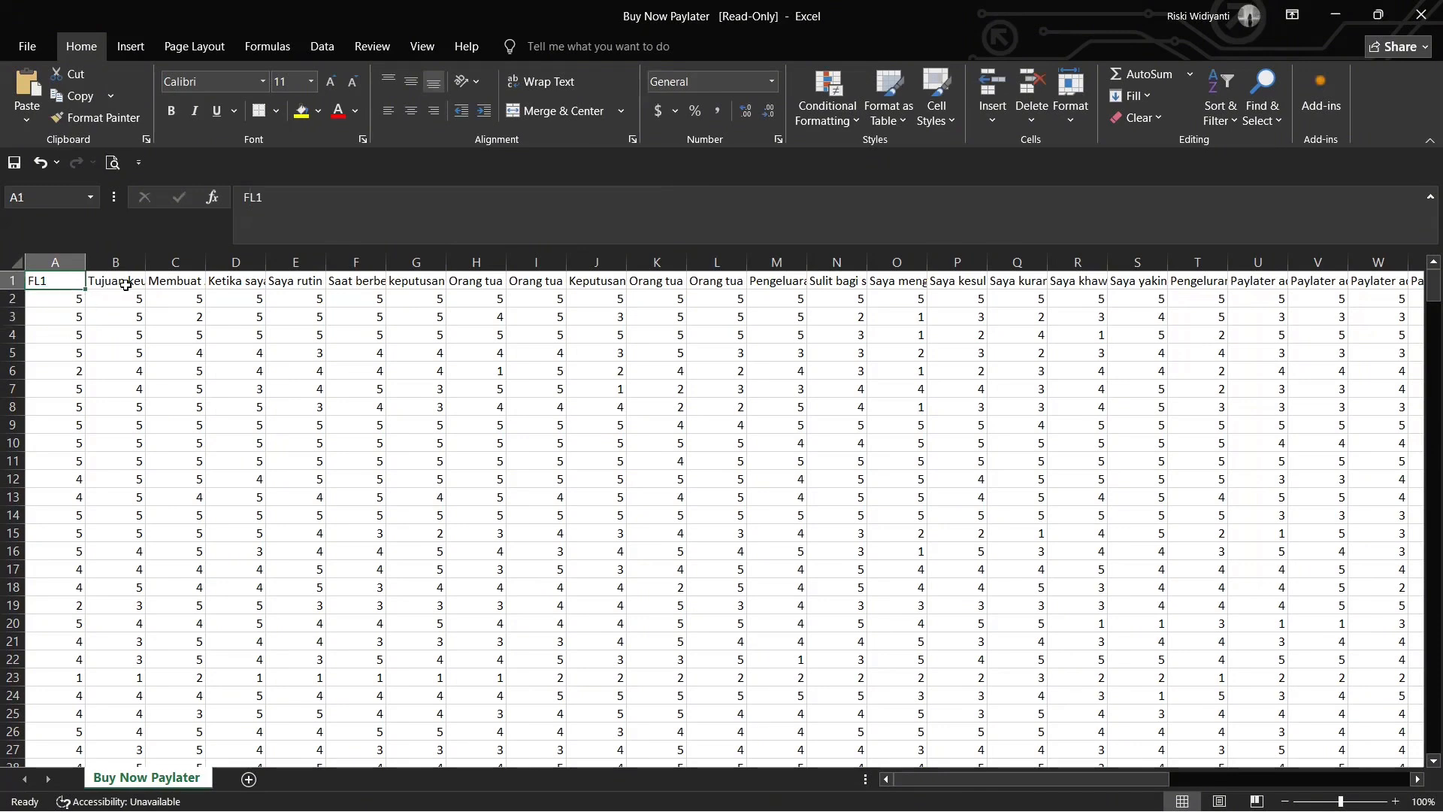
drag(86, 290, 189, 285)
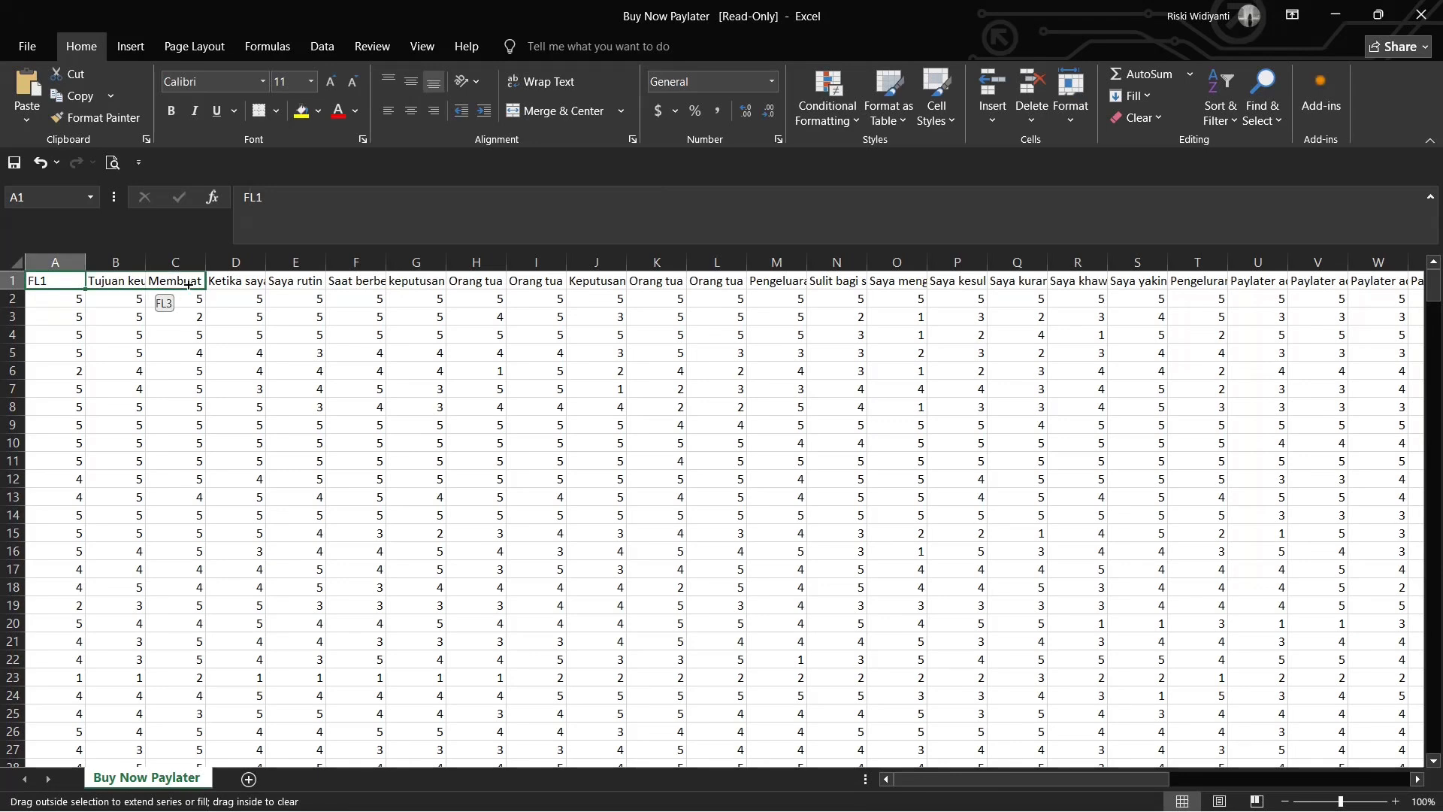
drag(188, 285, 364, 280)
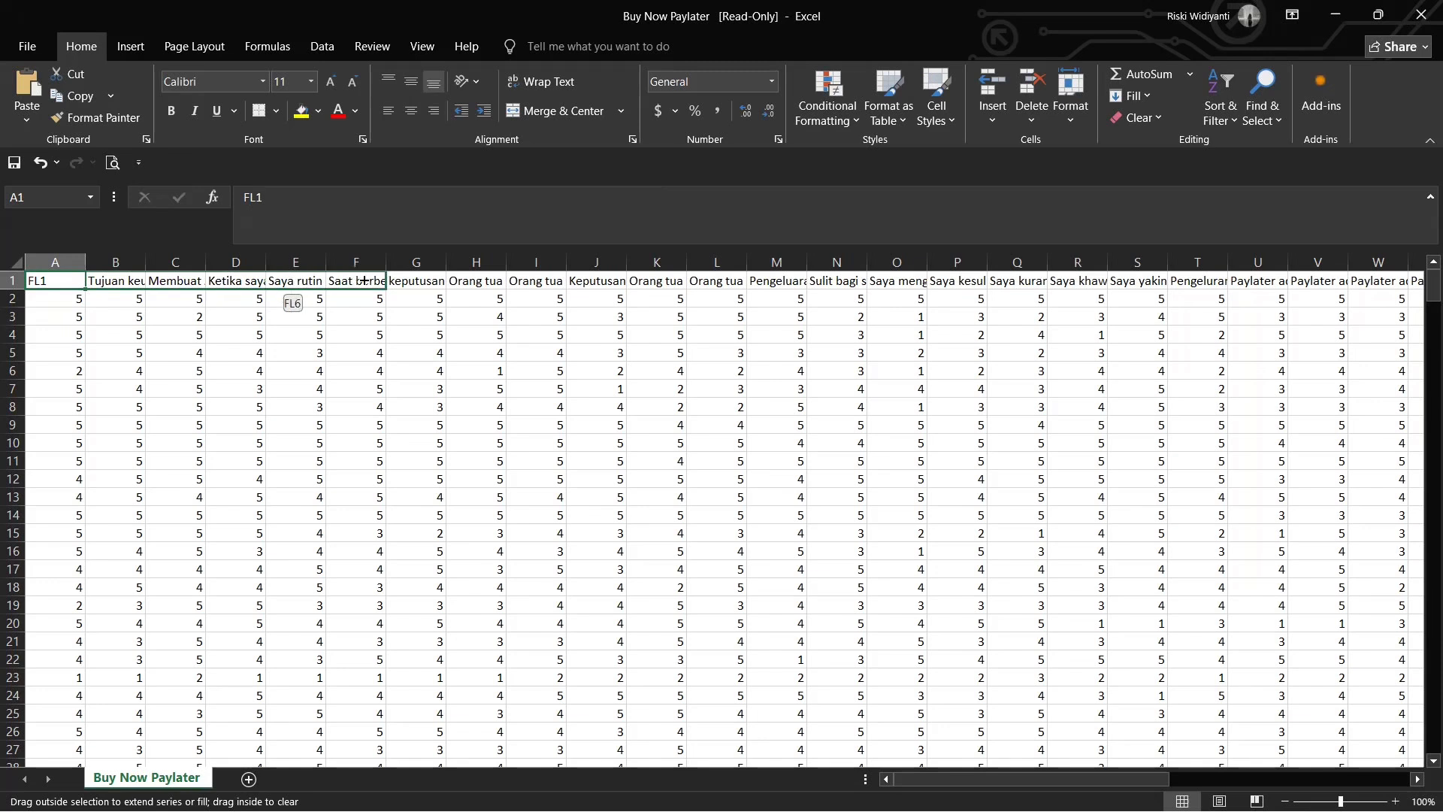
drag(364, 281, 366, 280)
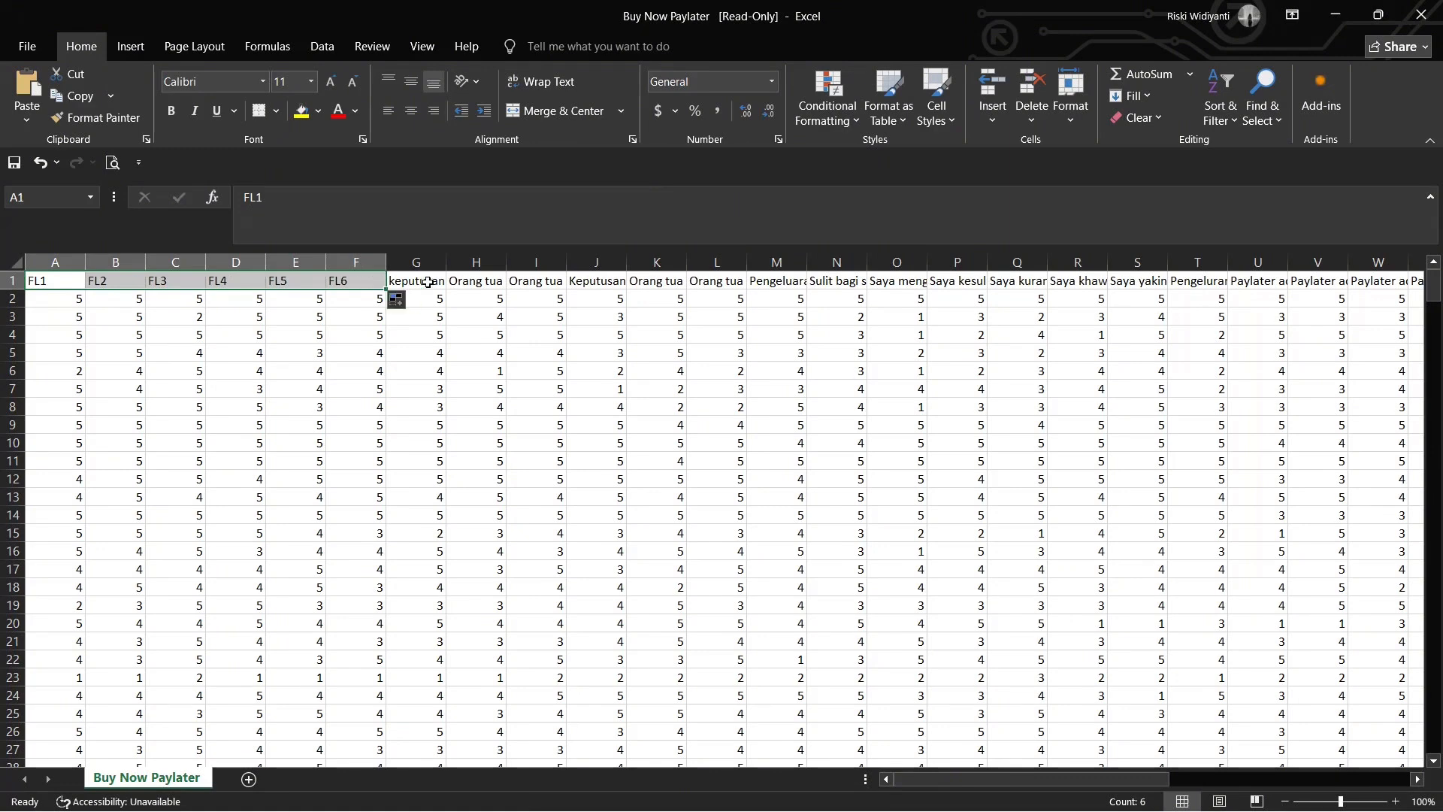
Replace the header in G1 with FP1 and fill the series across to L1 as FP1 to FP6.
click(428, 282)
click(255, 224)
drag(242, 226, 239, 227)
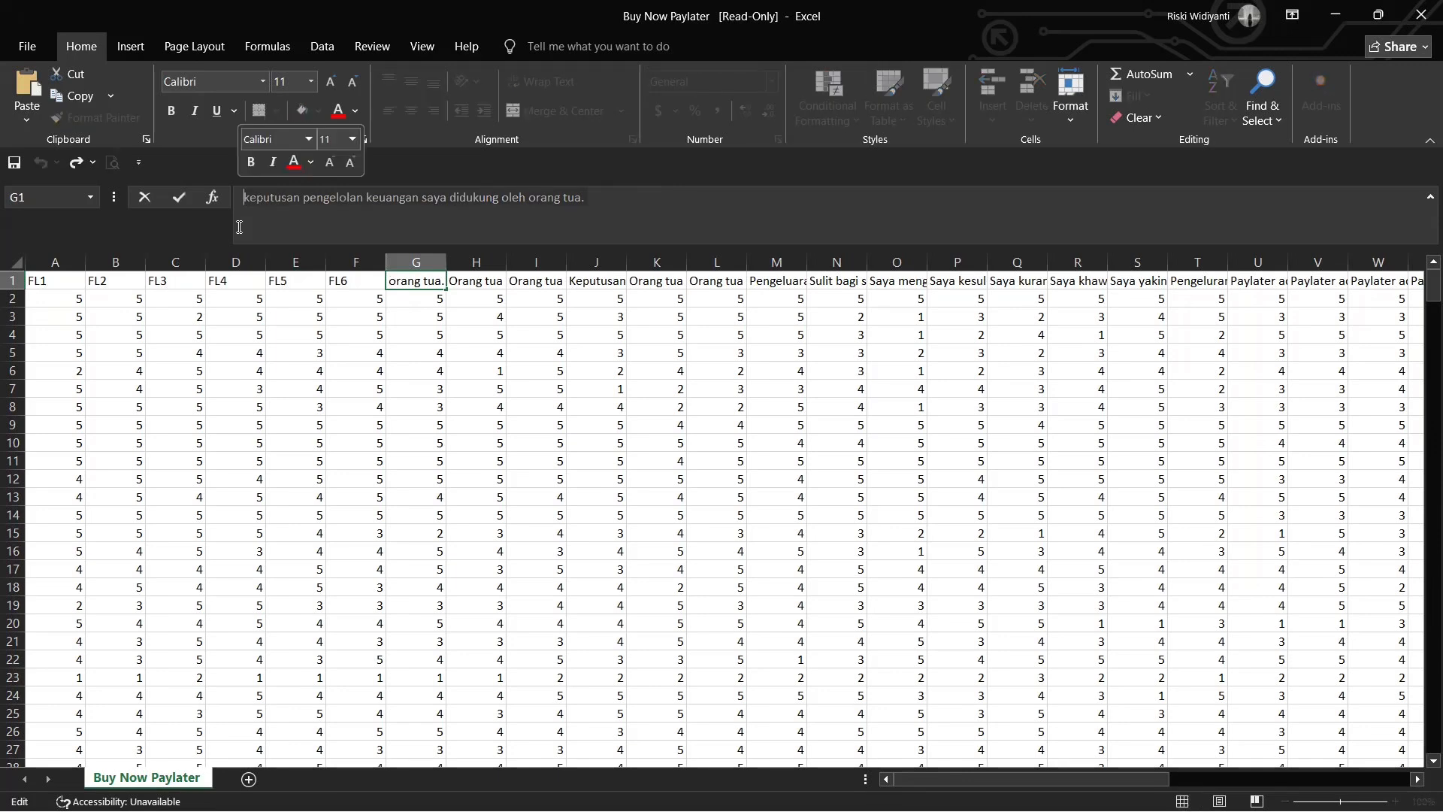
text(f)
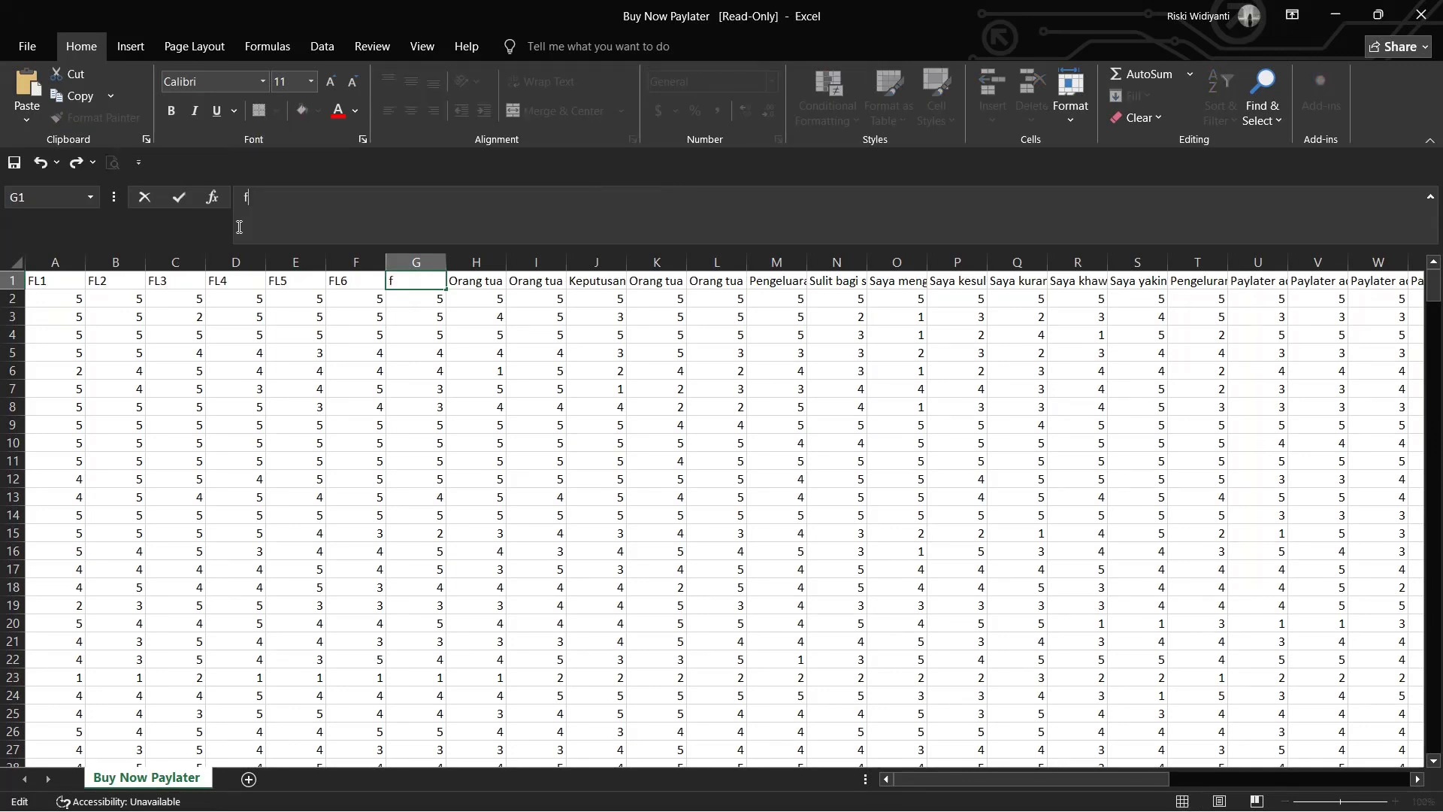
key(BackSpace)
text(FP1)
click(516, 407)
click(434, 281)
drag(445, 291, 755, 280)
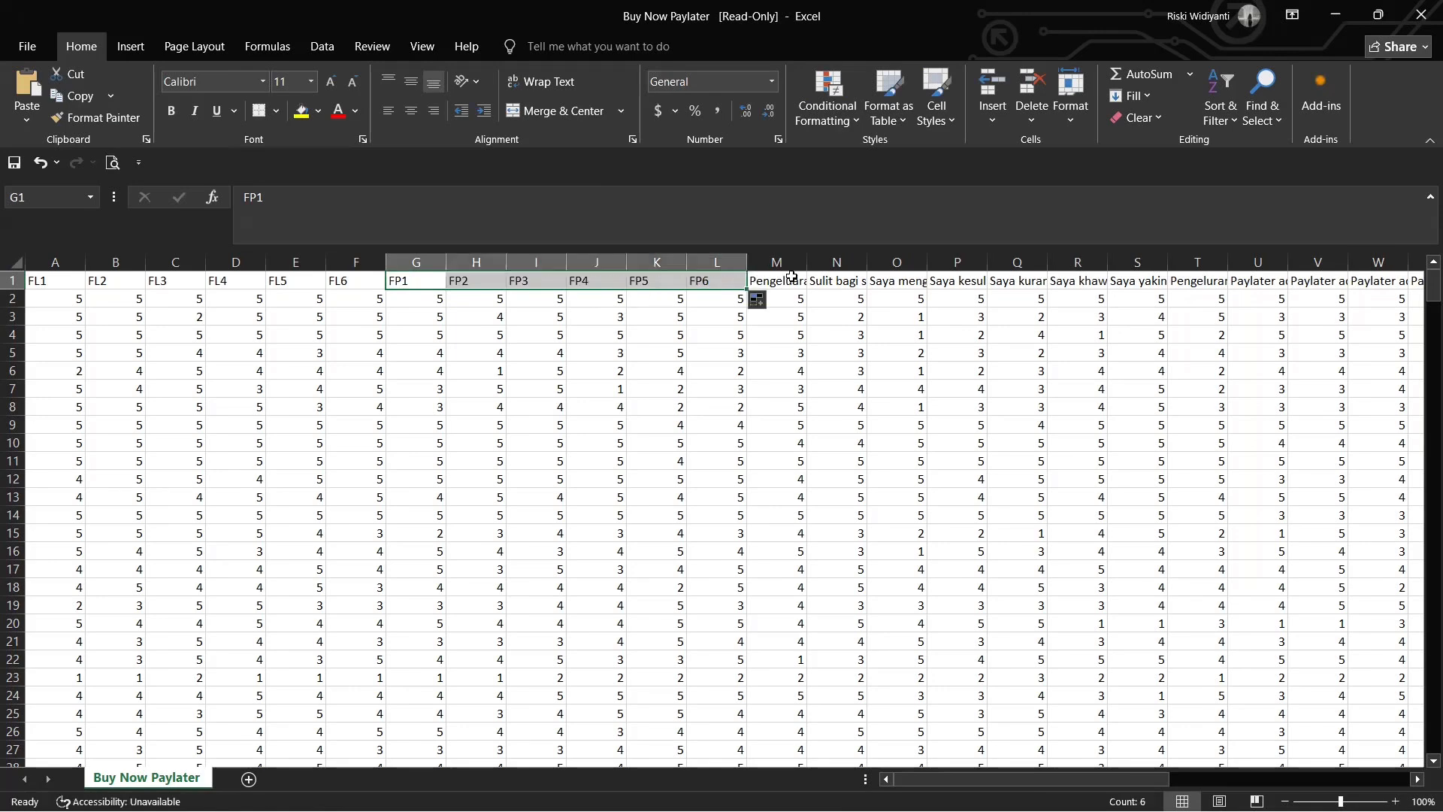
Open the header in cell M1 for editing and look over the remaining column headers.
click(789, 277)
key(F2)
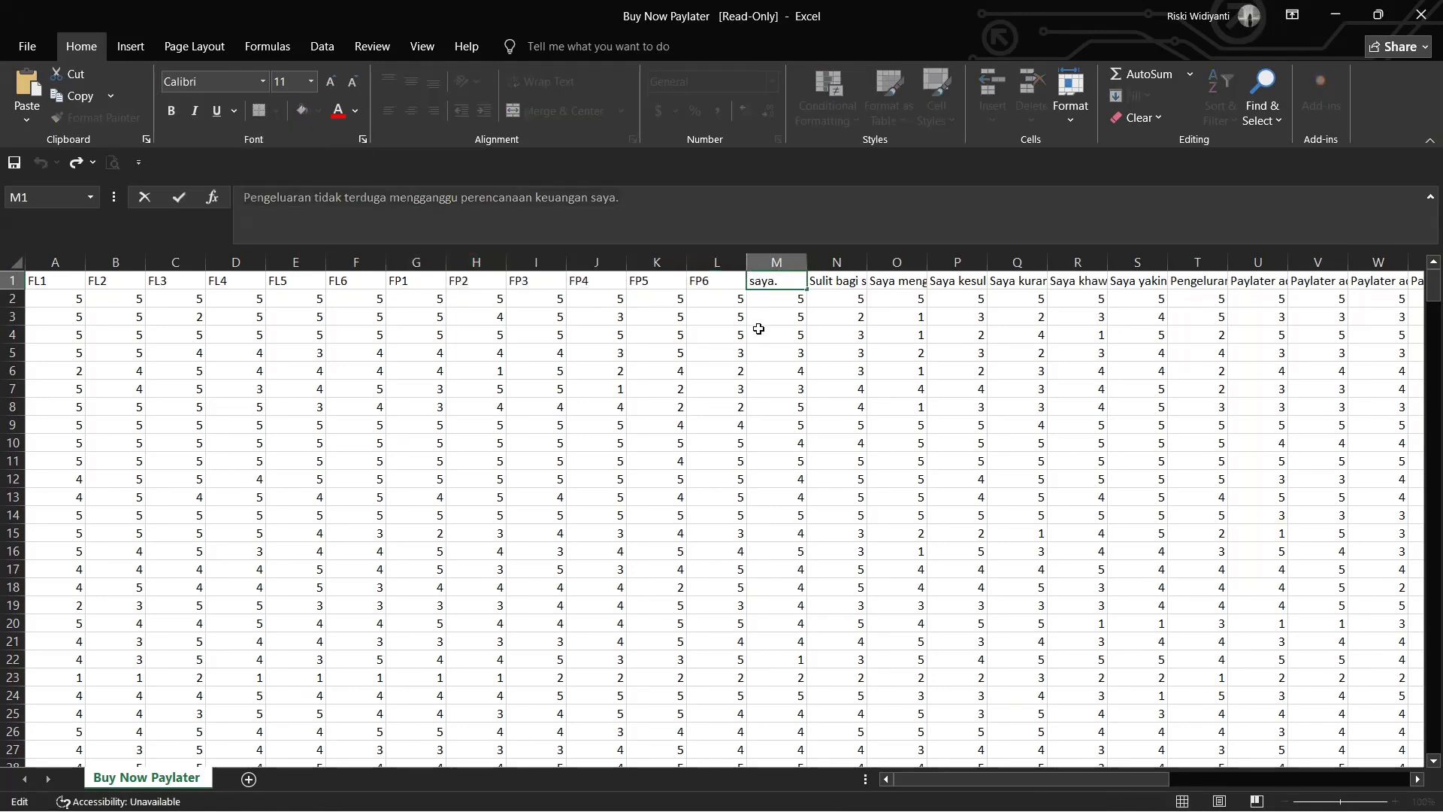
scroll(1056, 307, down, 1)
scroll(1056, 307, right, 3)
scroll(1055, 308, left, 1)
scroll(1054, 309, up, 2)
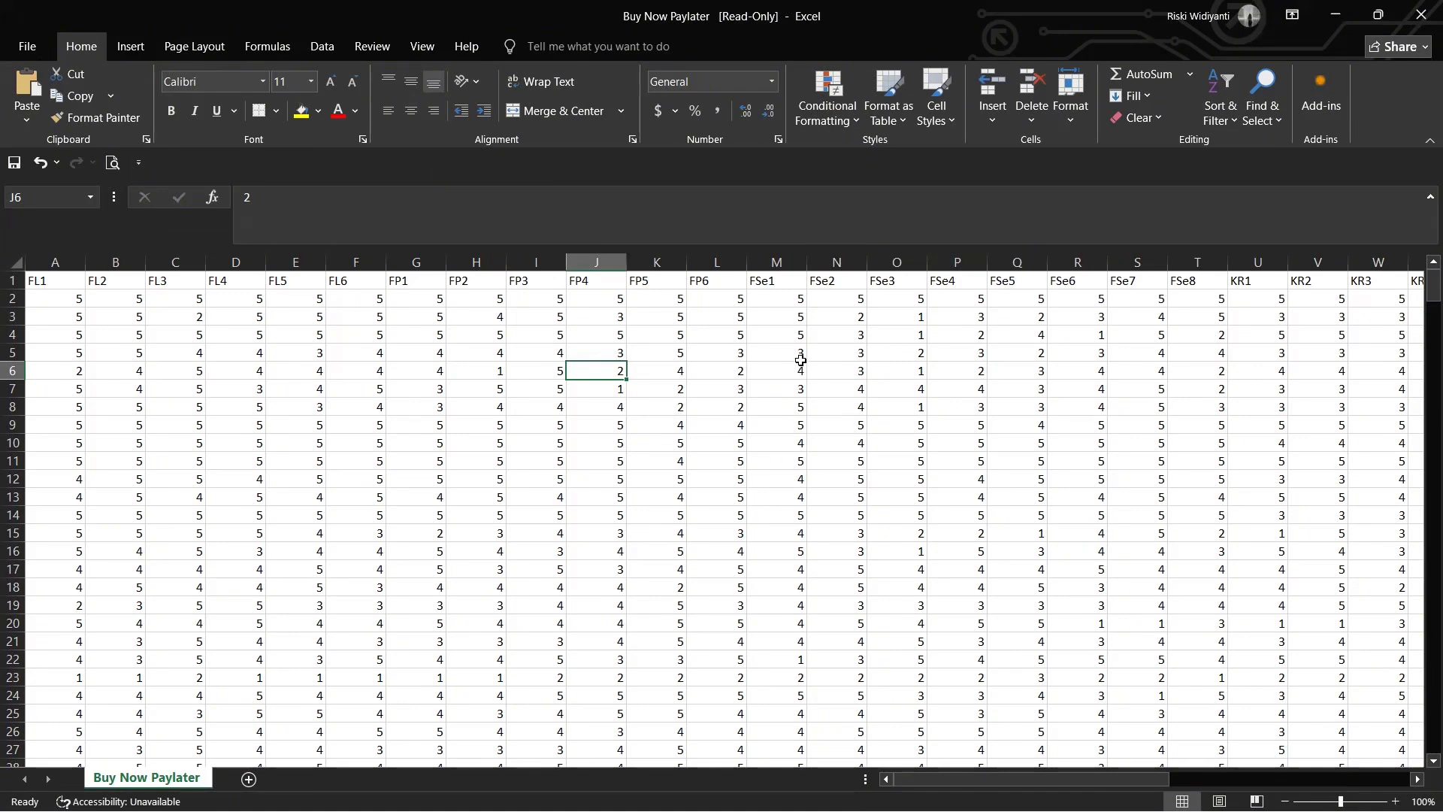
Switch to SmartPLS and create a new project named KIKIII.
click(1336, 14)
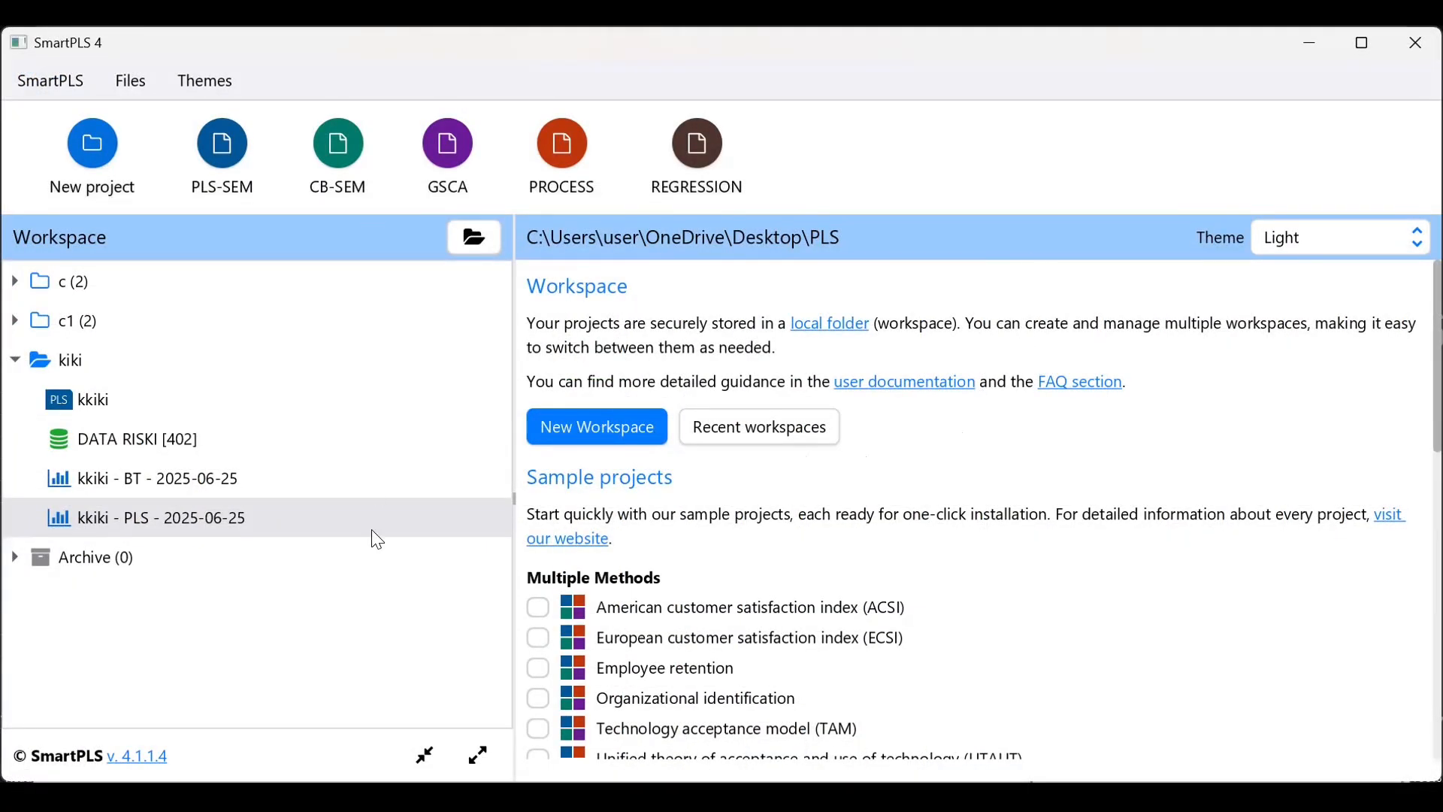
click(69, 183)
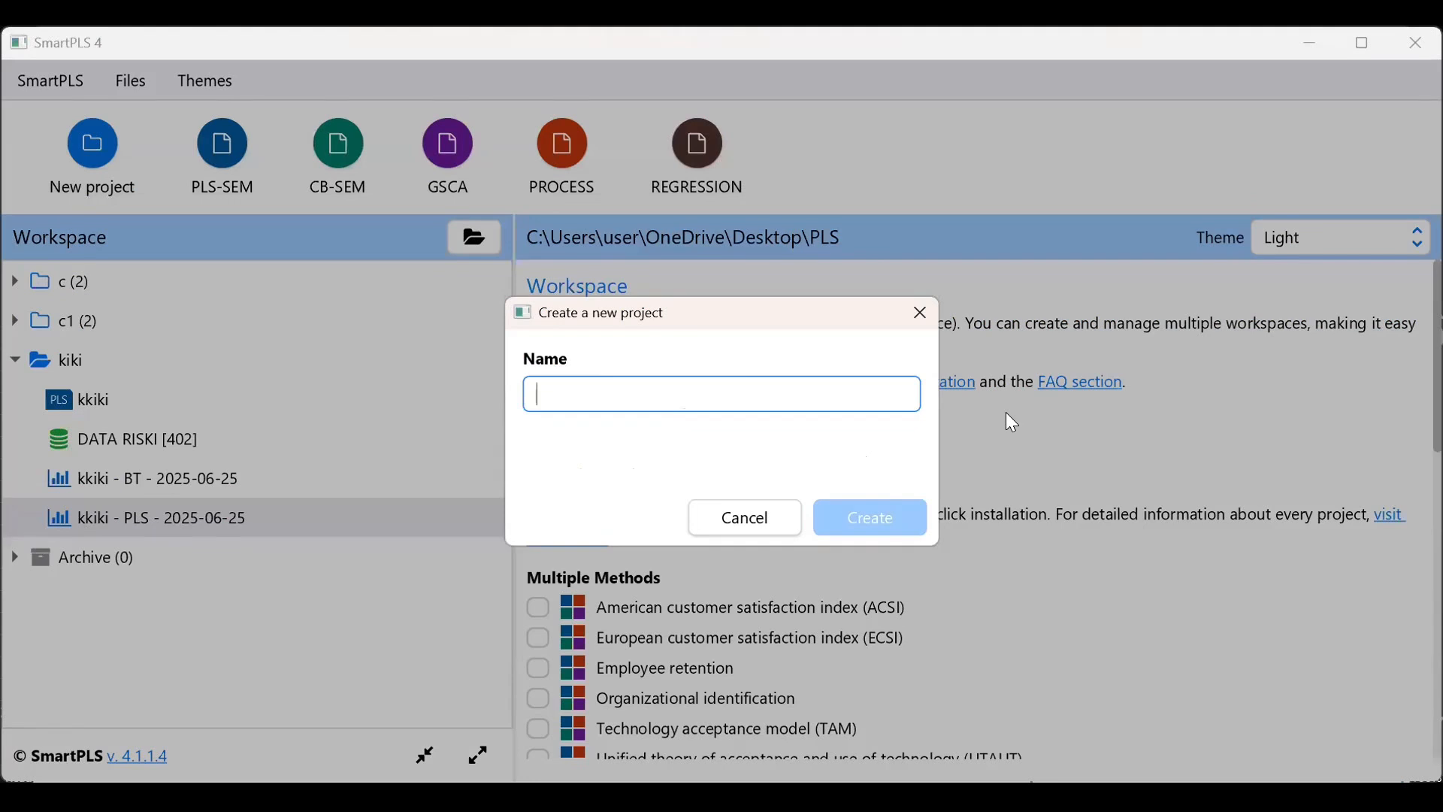
text(KIK)
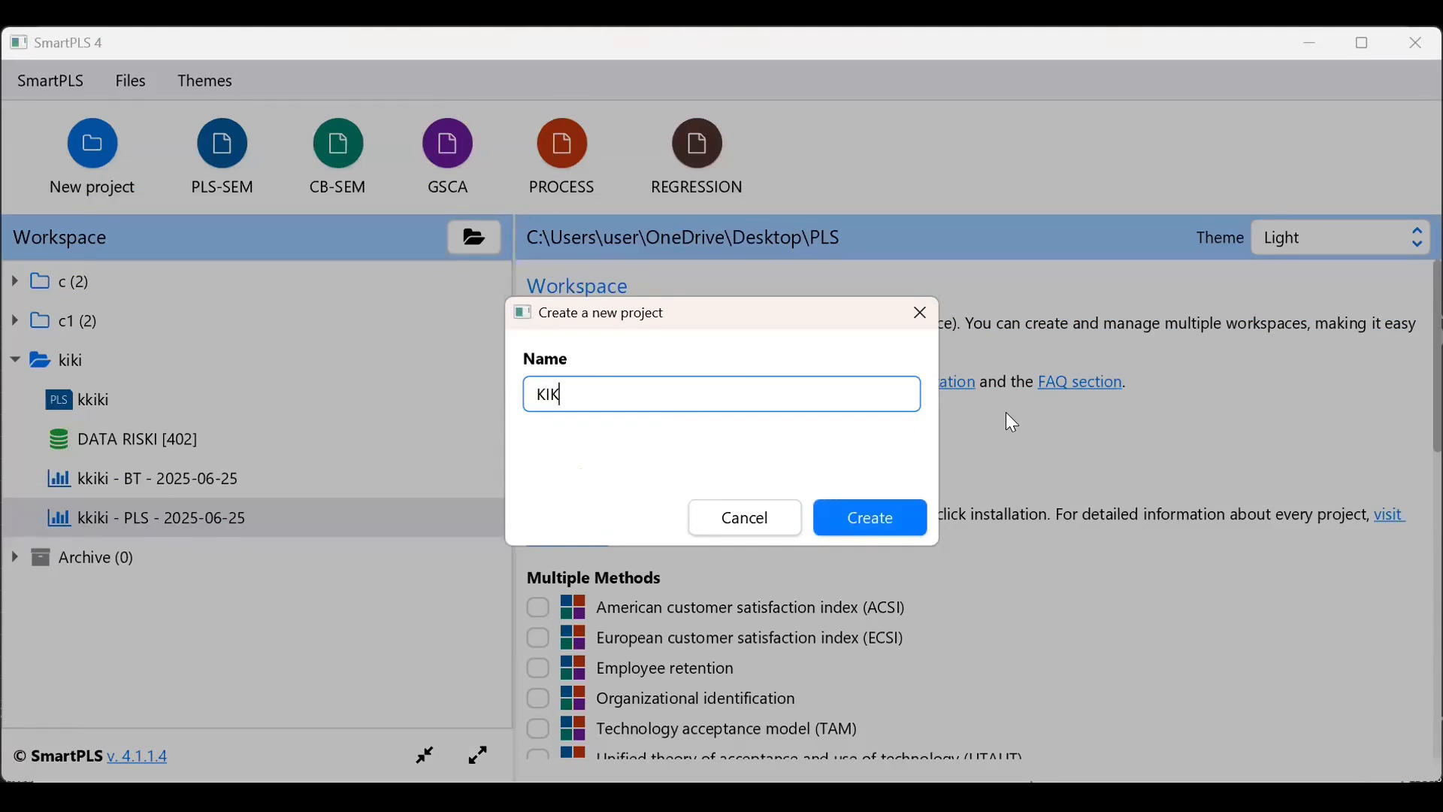
text(III)
key(Return)
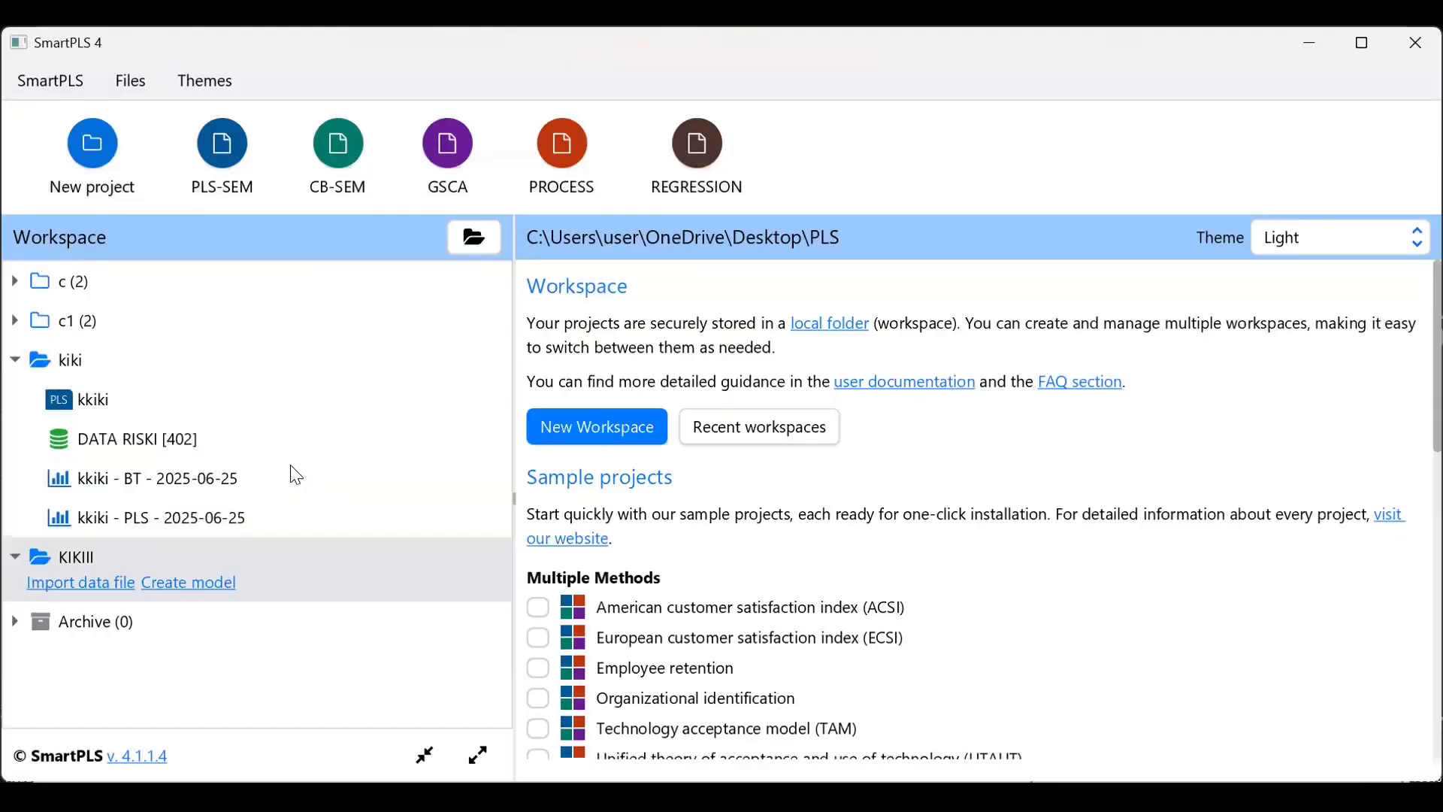
Import the DATA RISKI CSV file into the KIKIII project with comma delimiter, US locale and all indicators included as metric.
click(106, 586)
click(265, 279)
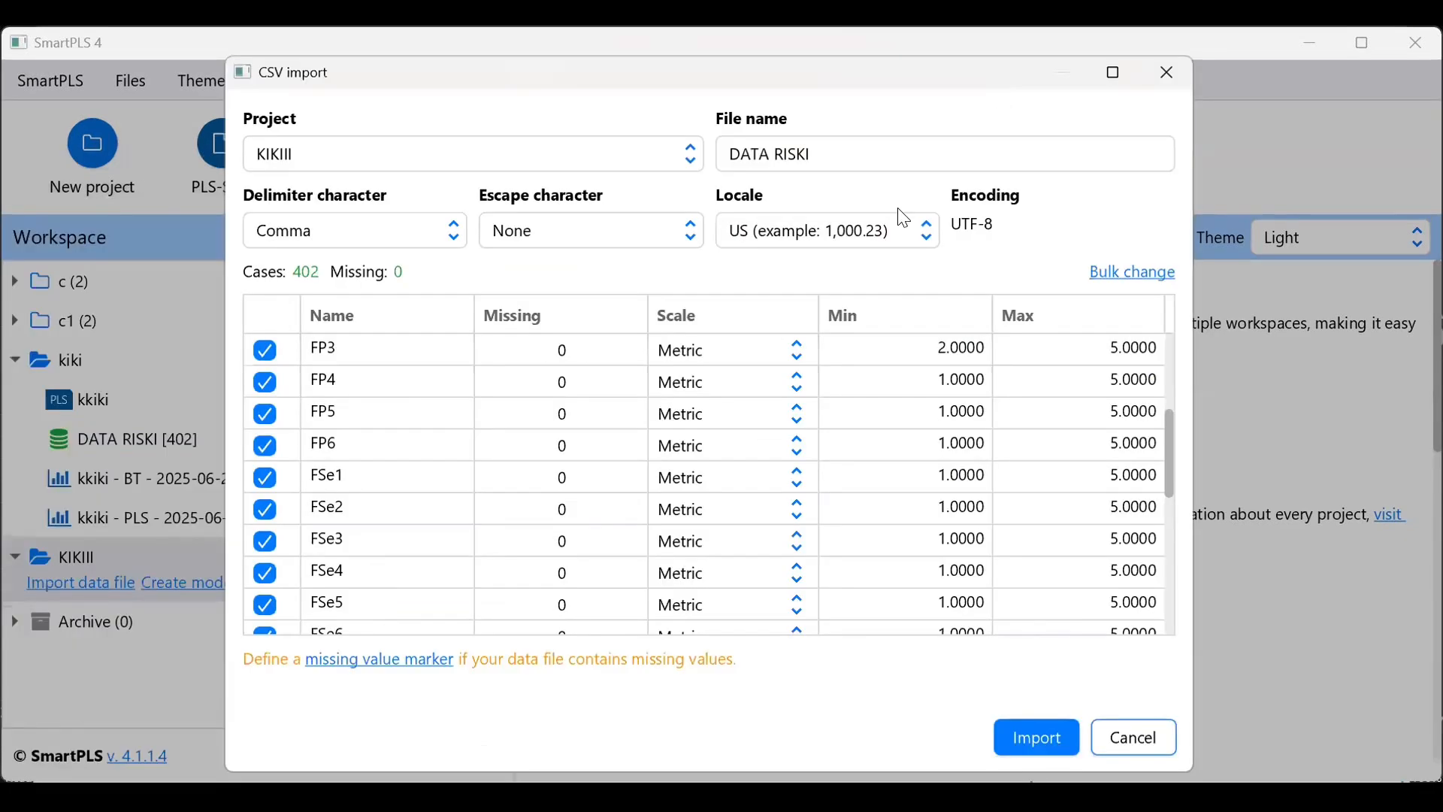
scroll(702, 395, down, 5)
scroll(718, 421, up, 8)
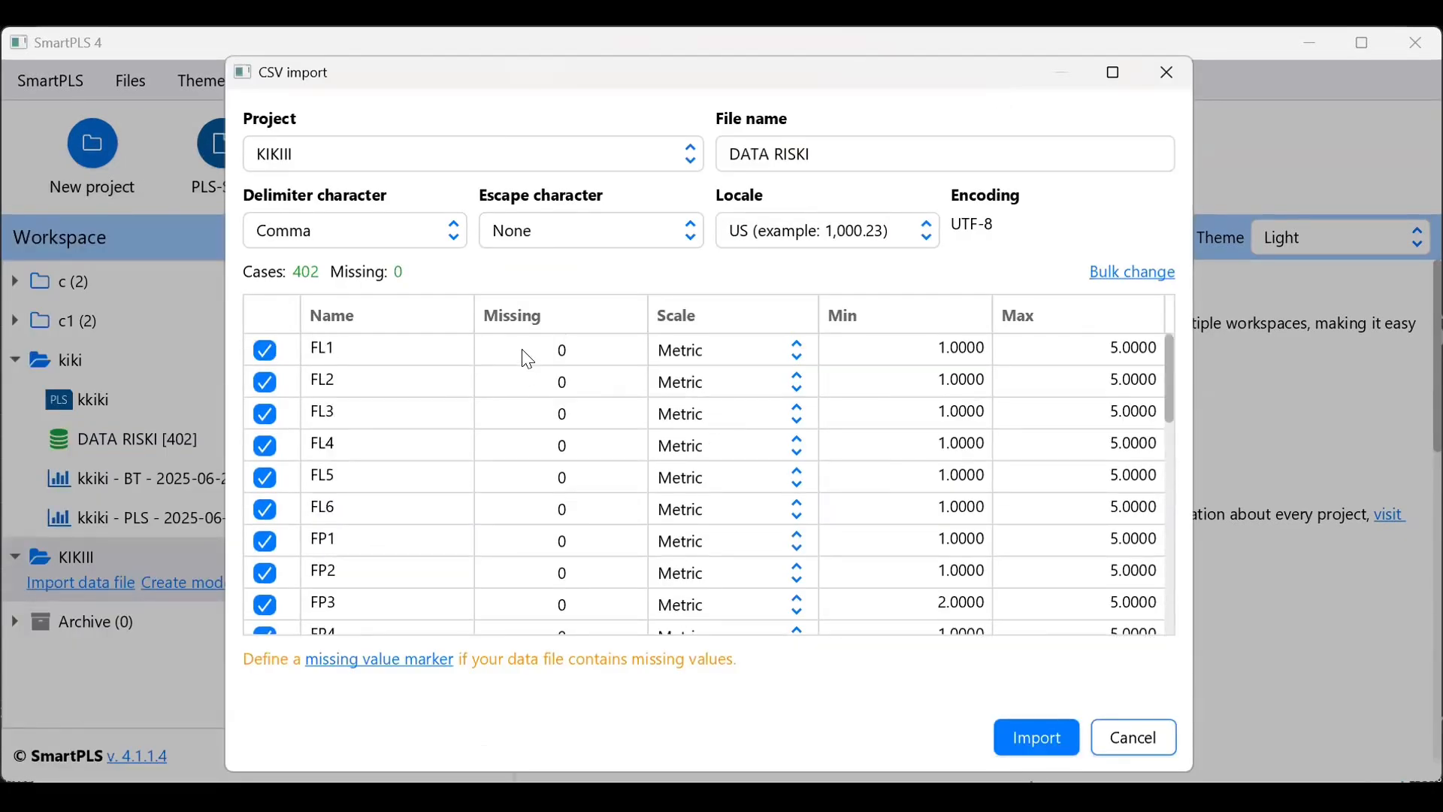
scroll(546, 428, down, 8)
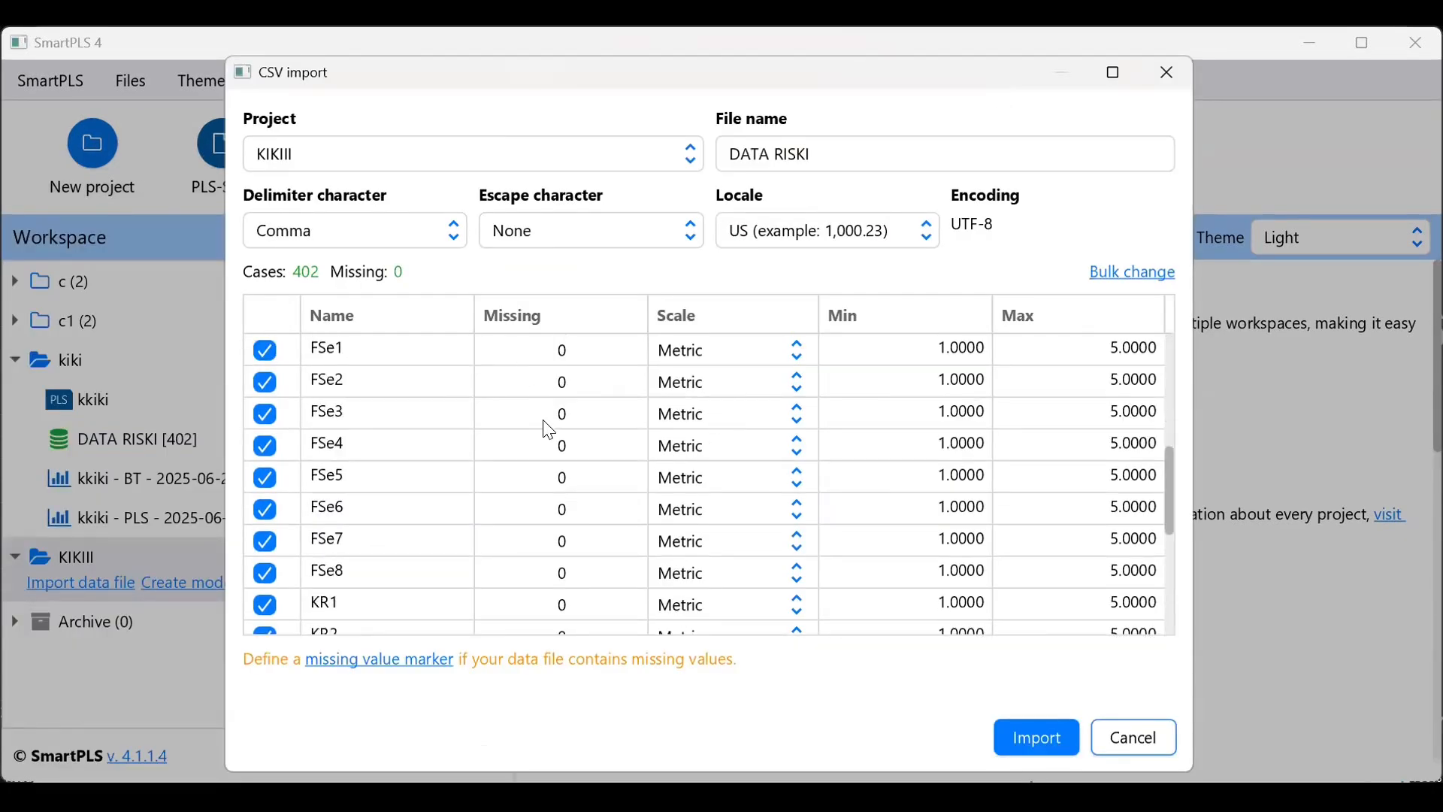
click(1045, 731)
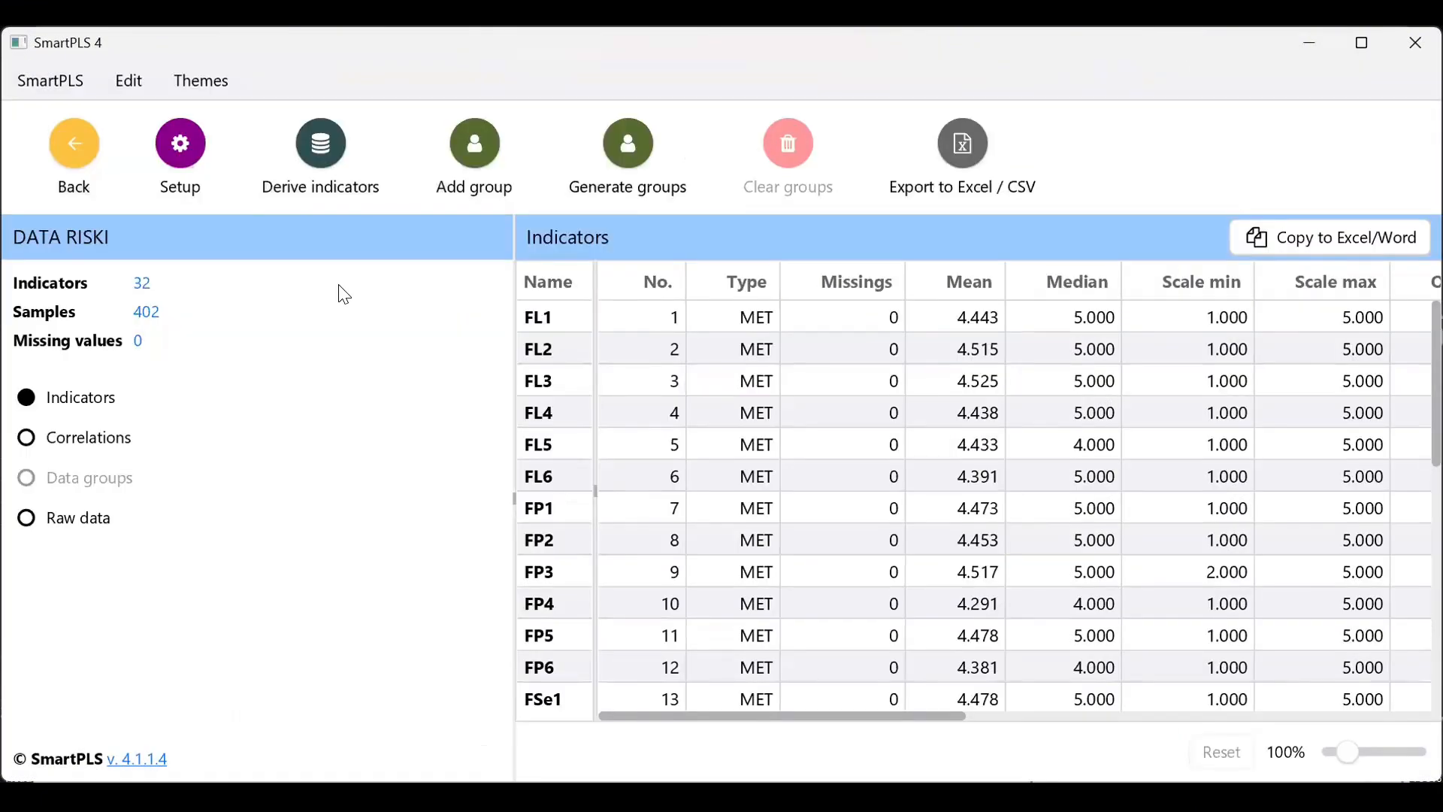
Return to the workspace and create a PLS-SEM model named KIKI in the KIKIII project.
click(91, 167)
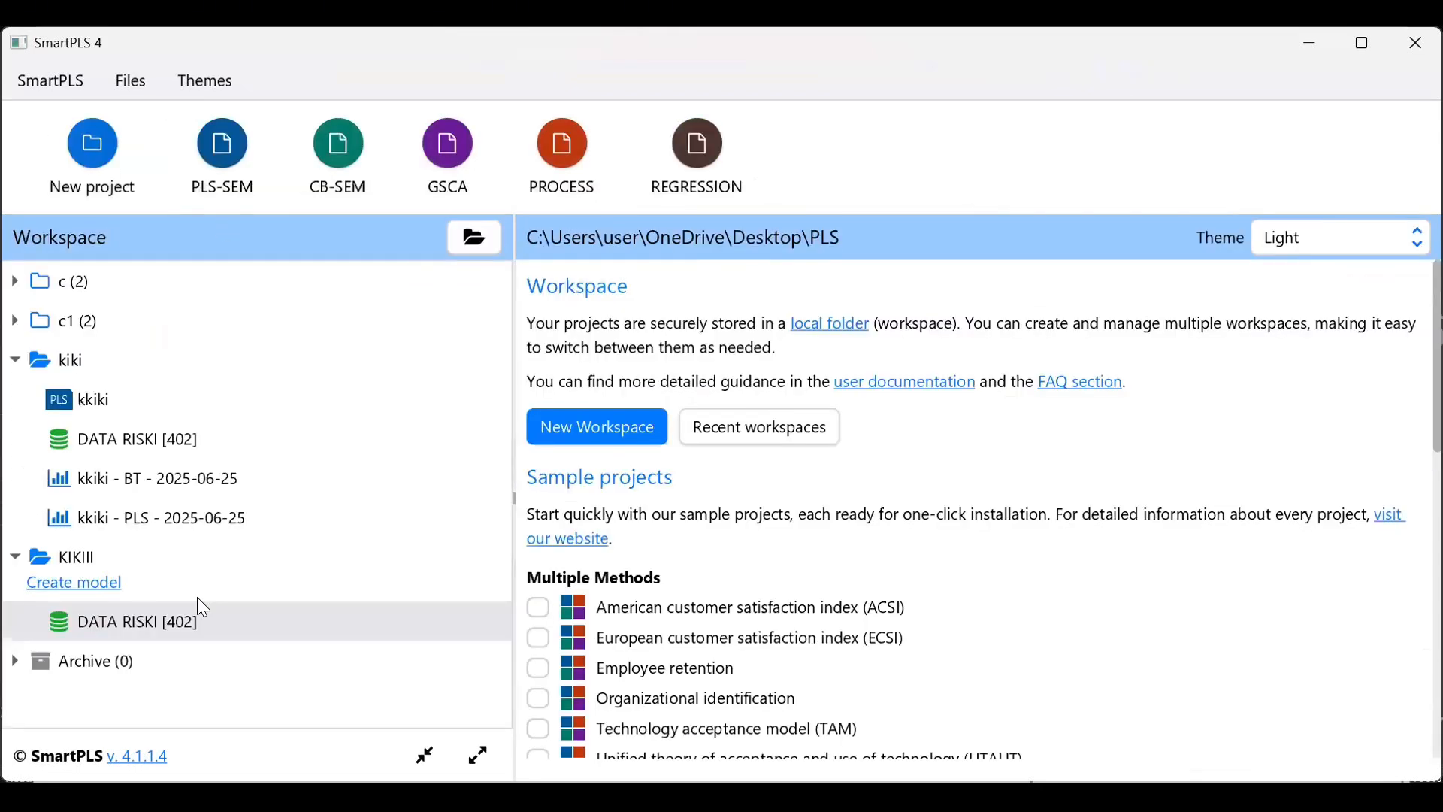
click(84, 586)
click(722, 461)
click(719, 487)
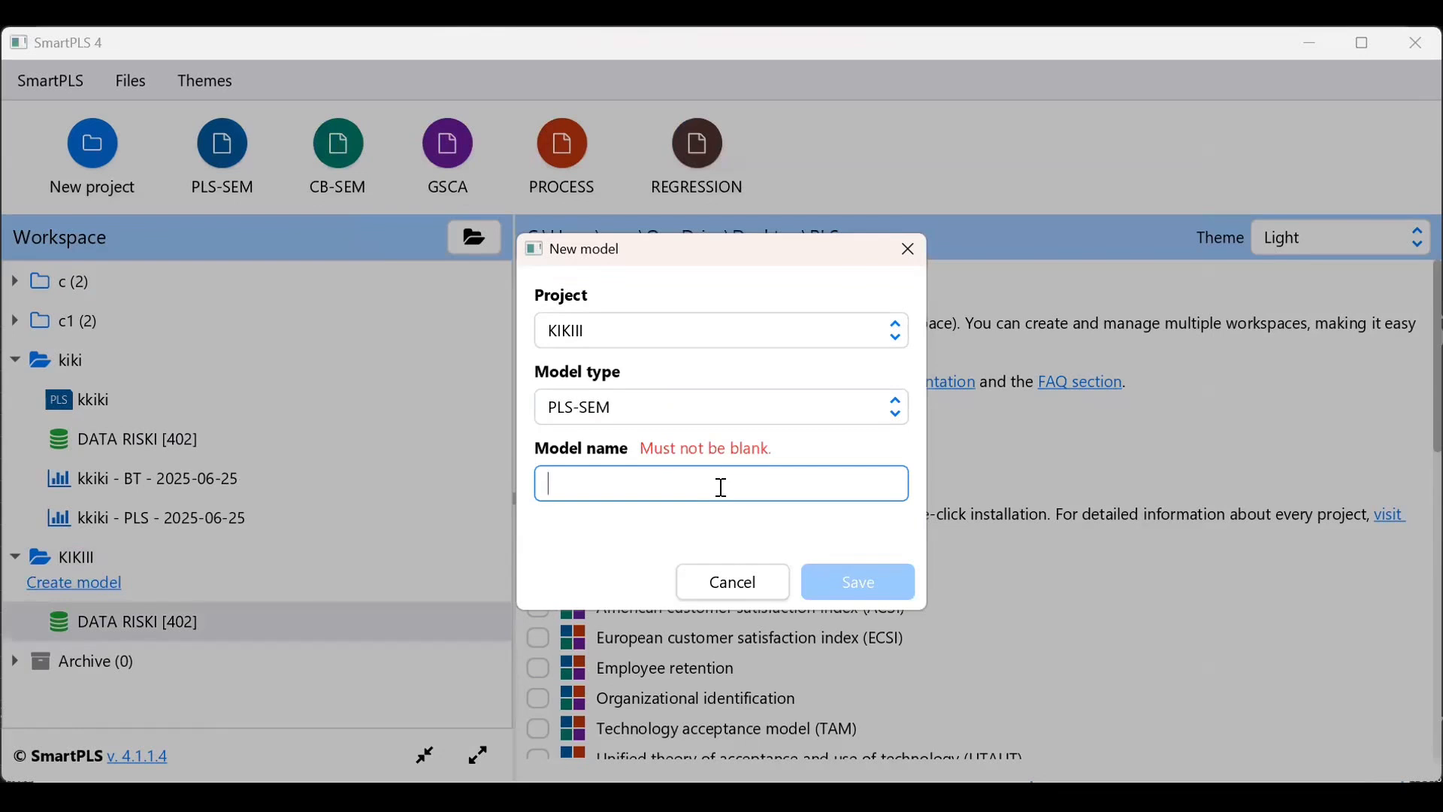
text(KIKI)
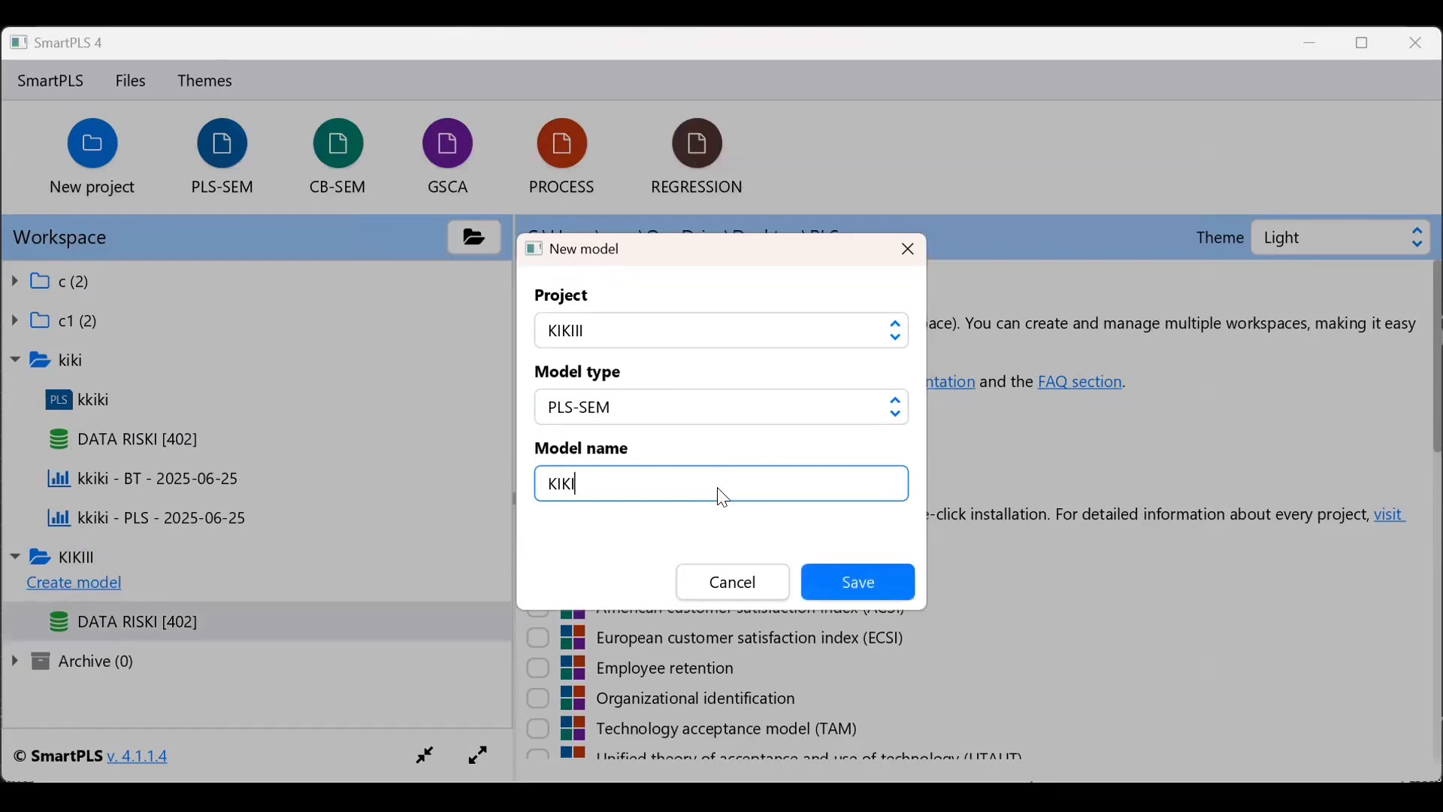
key(Return)
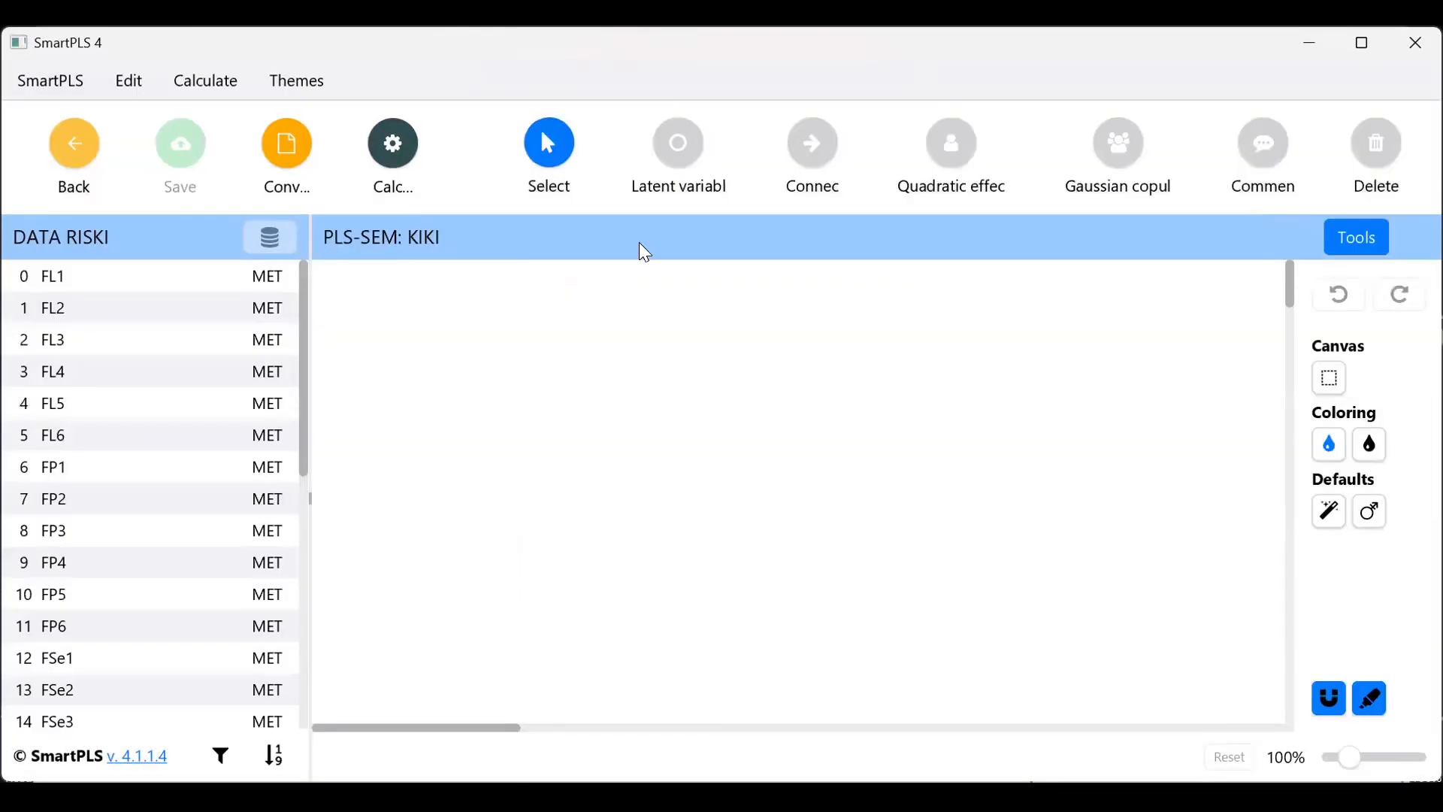
Add a latent variable named FP in the upper part of the empty model canvas.
double_click(301, 355)
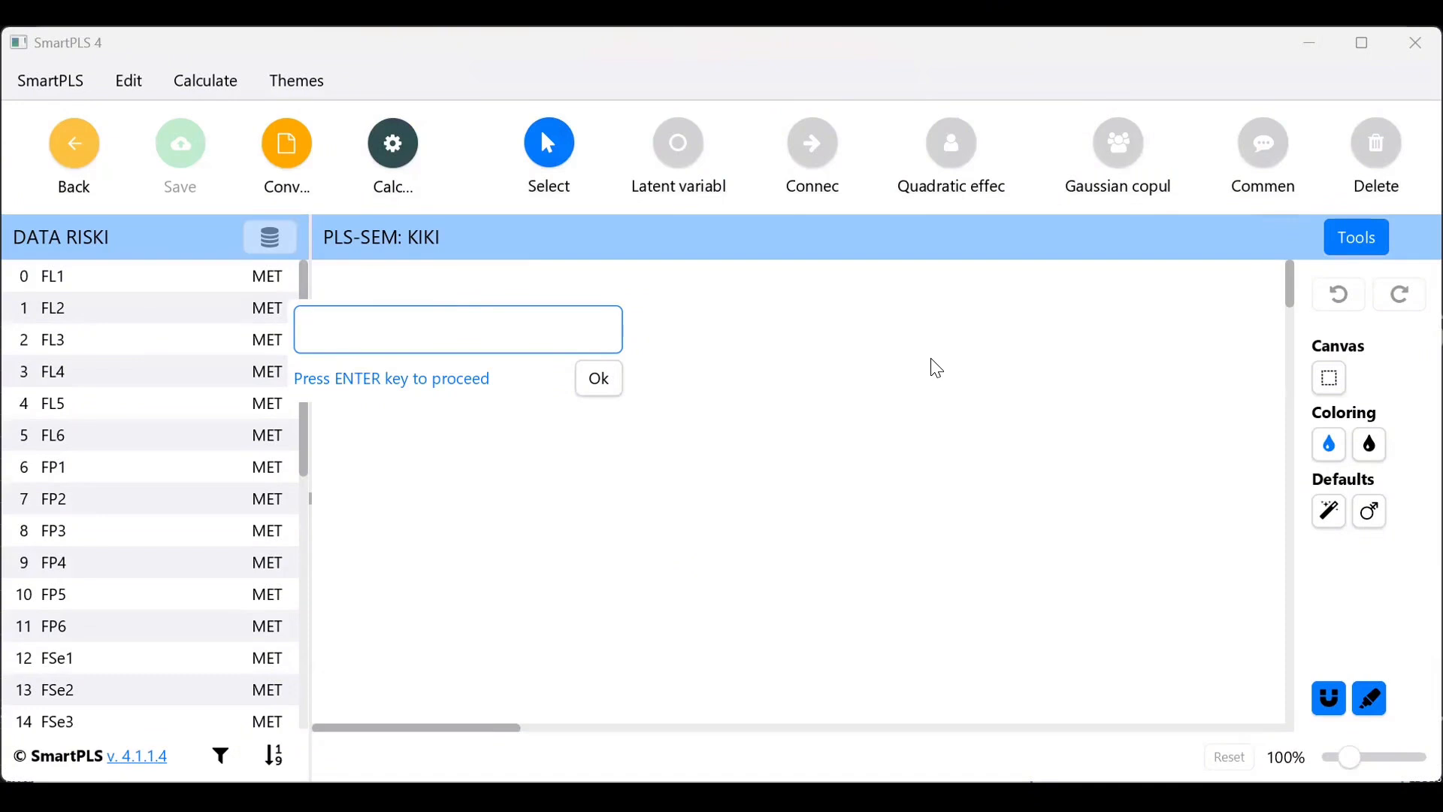
text(FL)
key(BackSpace)
key(BackSpace)
text(FP)
key(Return)
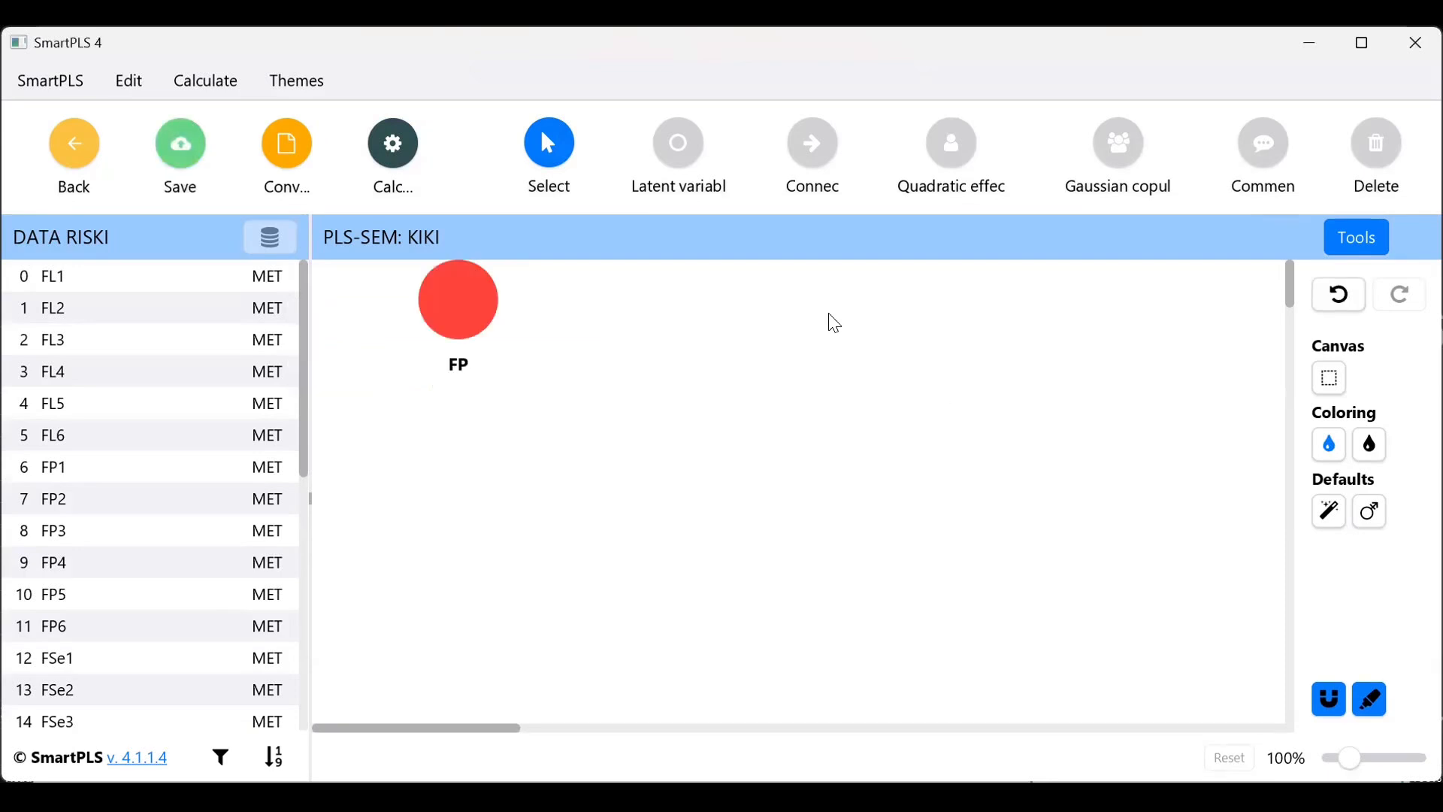
Add a latent variable named FSe beside FP and shift it slightly towards FP.
click(834, 323)
key(BackSpace)
key(BackSpace)
key(BackSpace)
key(BackSpace)
key(BackSpace)
text(F)
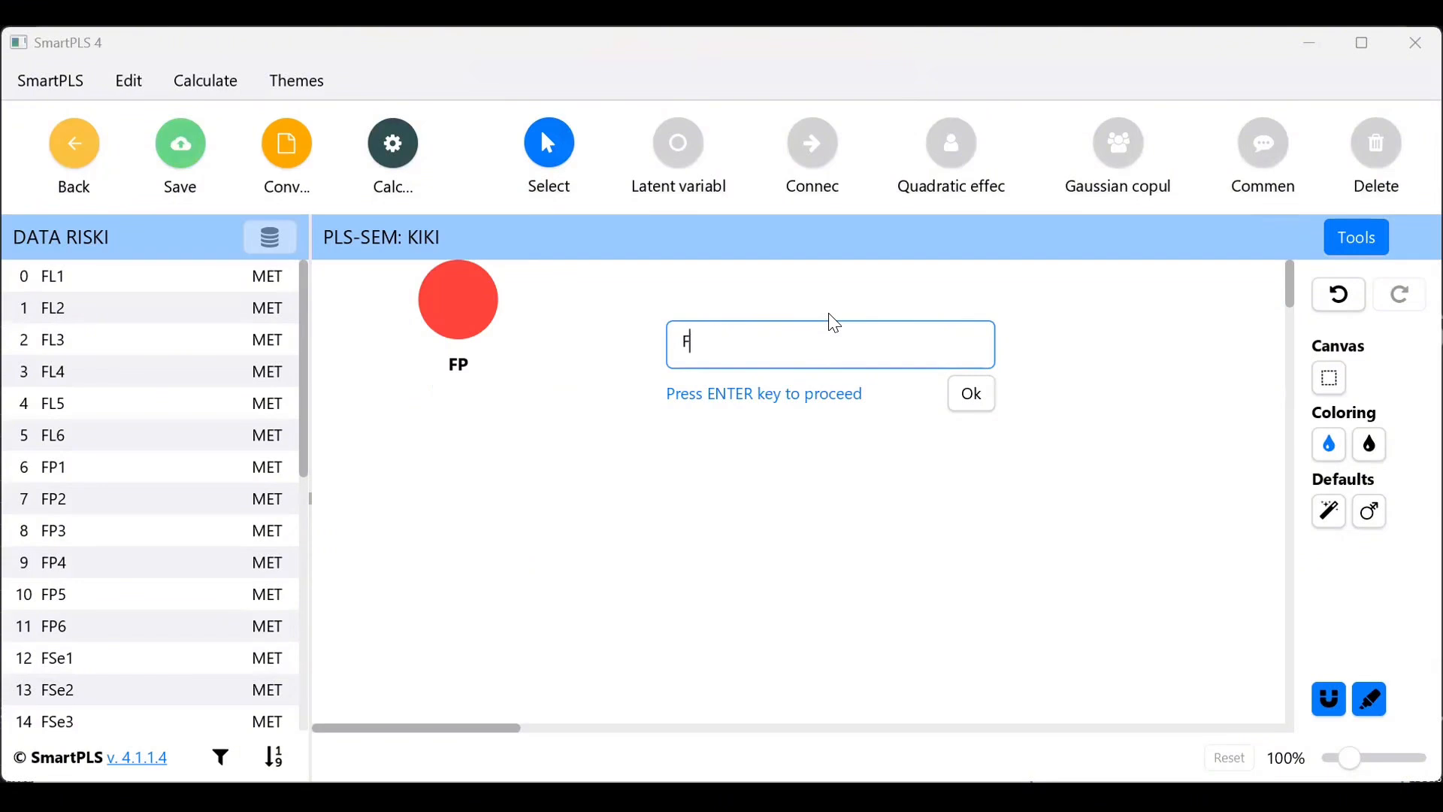
text(SA)
key(BackSpace)
text(e)
key(Return)
drag(834, 314, 794, 307)
Add latent variables BNPL and FL, placing FL directly below FP and BNPL level with FL on the far side of FSe.
double_click(971, 340)
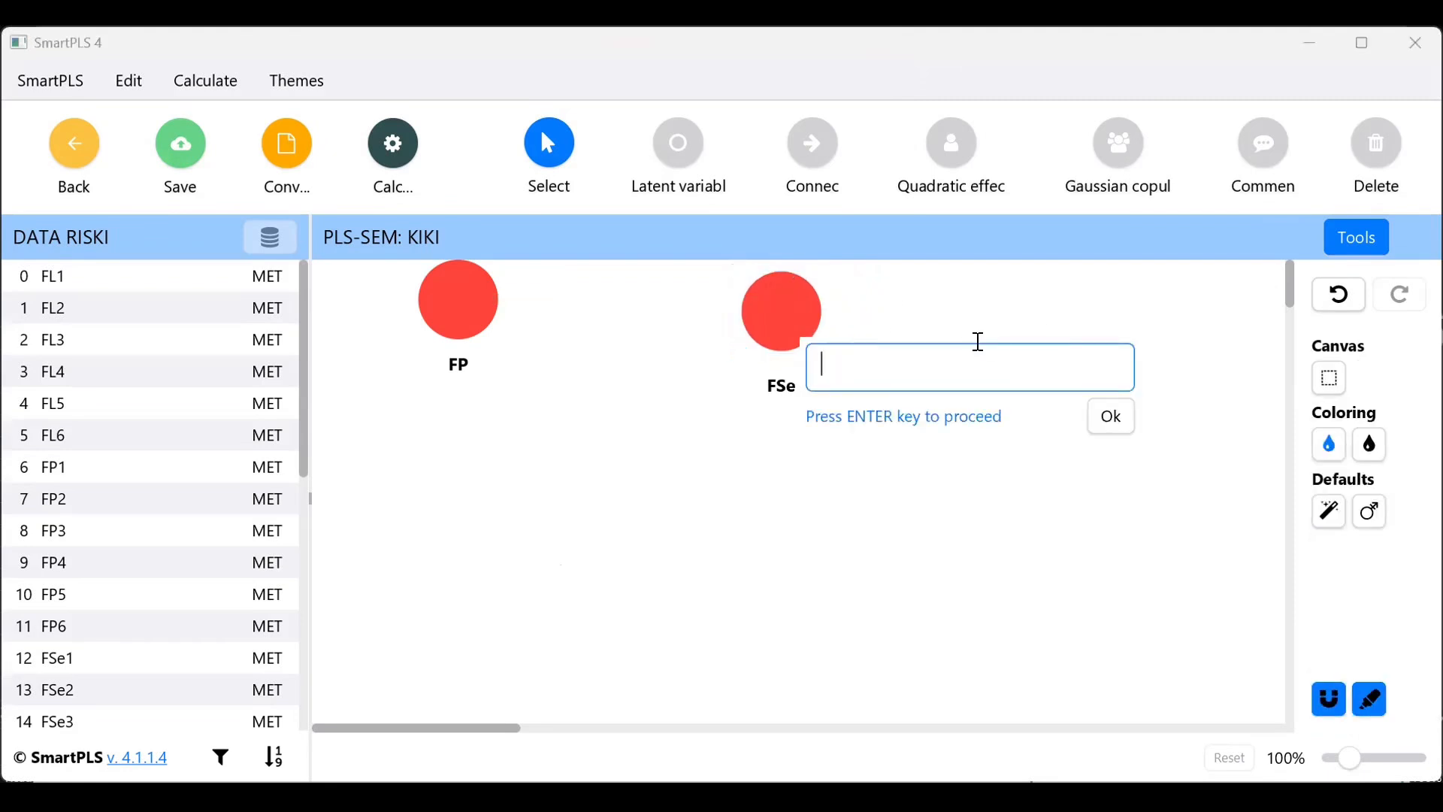
text(BNPL)
key(Return)
double_click(528, 465)
text(FL)
key(Return)
drag(521, 460, 487, 505)
drag(808, 336, 801, 336)
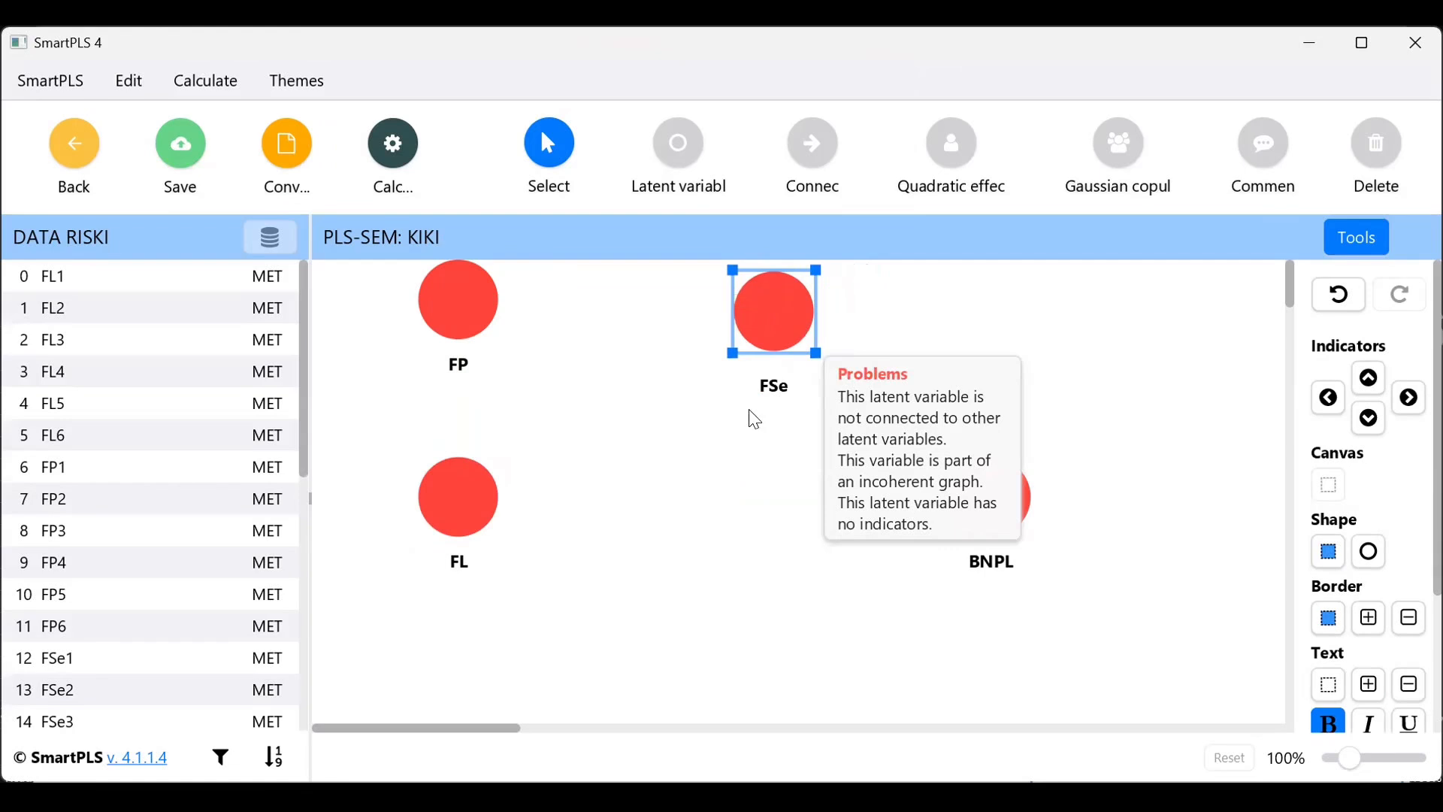
Add a latent variable KR below FL and another named PR beside KR, below FSe.
scroll(460, 509, down, 3)
double_click(463, 516)
text(KR)
key(Return)
double_click(754, 516)
text(PR)
key(Return)
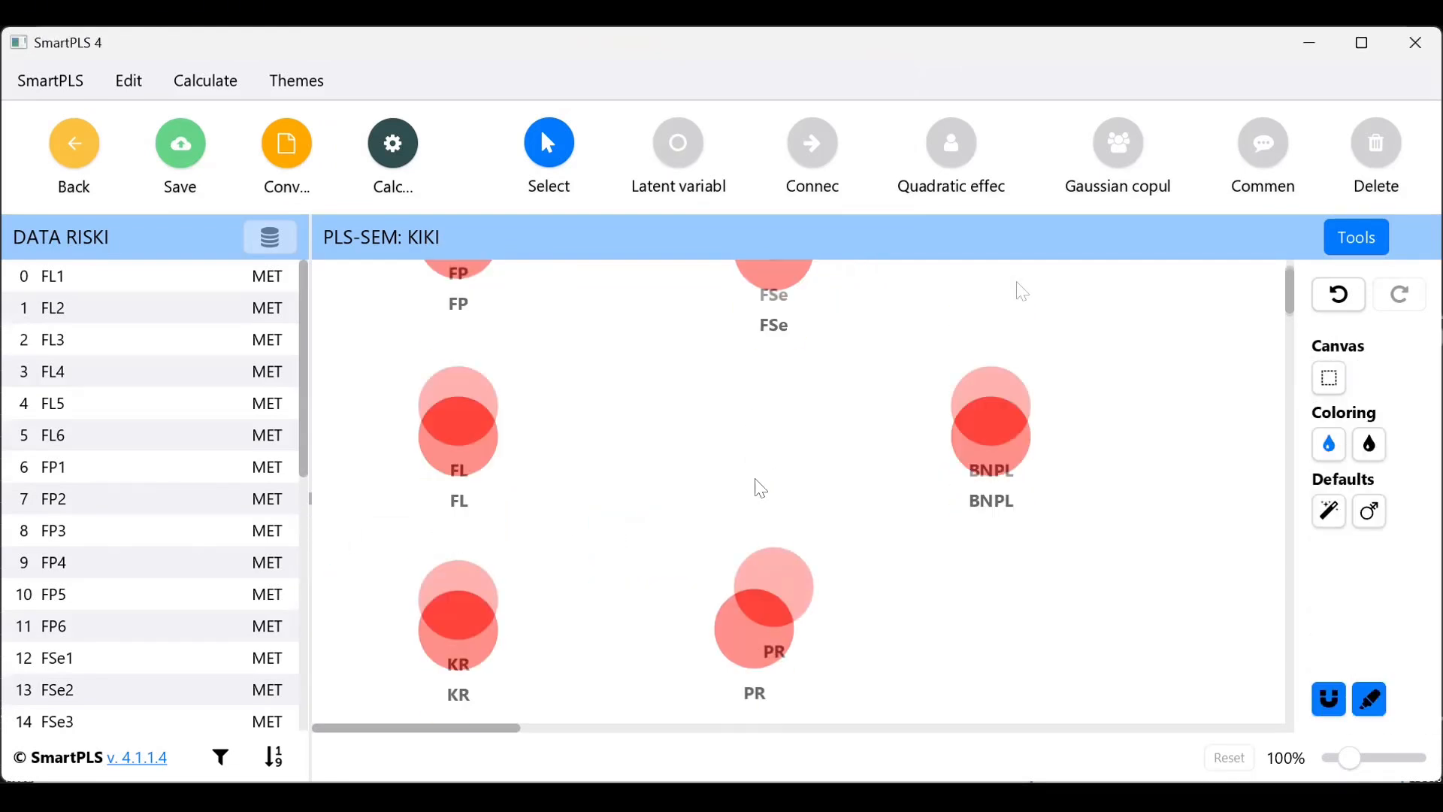
Assign the indicators FL1 to FL6 to the latent variable FL.
scroll(806, 418, down, 3)
scroll(799, 426, up, 3)
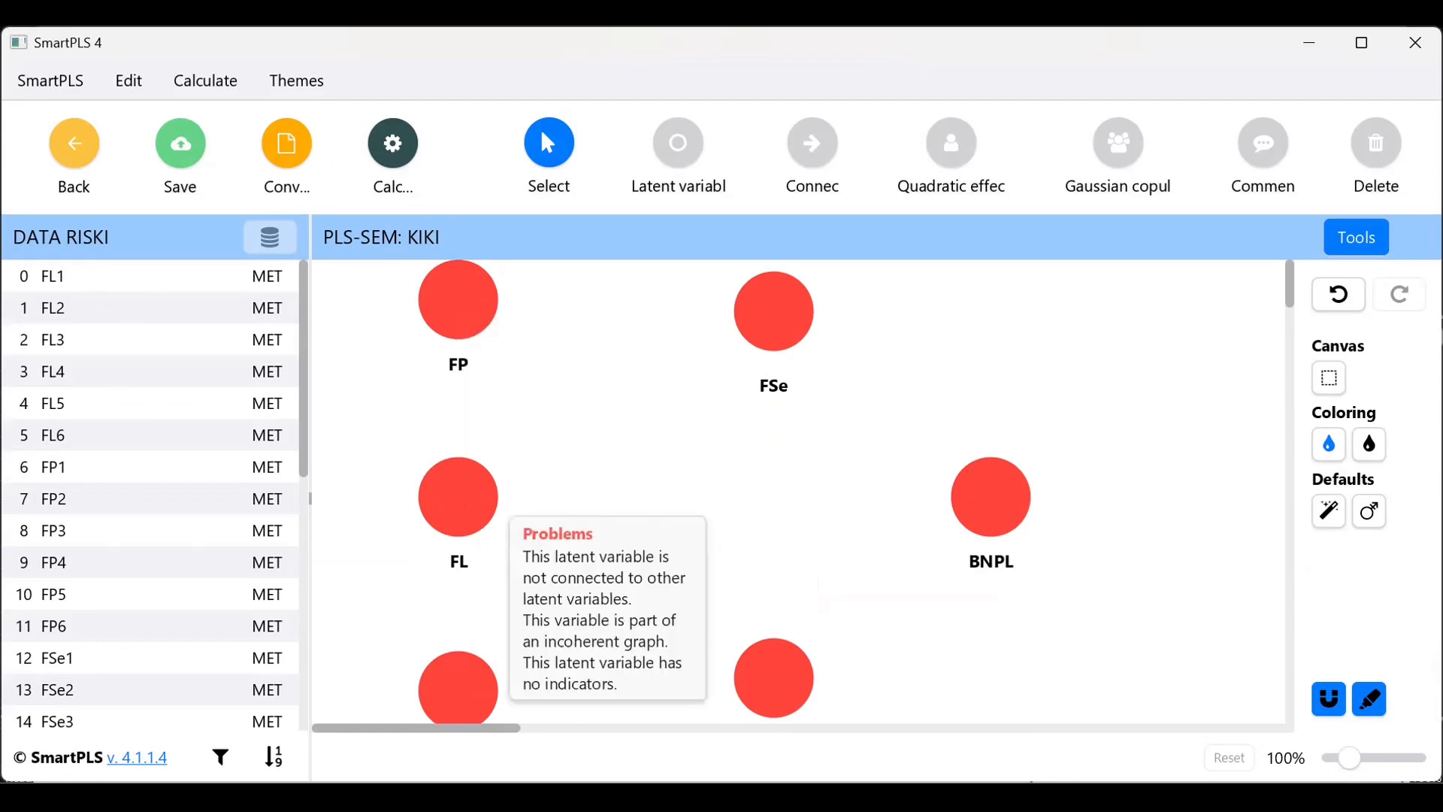
drag(65, 286, 443, 496)
drag(143, 308, 436, 499)
drag(116, 366, 433, 490)
drag(111, 412, 437, 512)
drag(131, 439, 462, 532)
Assign the indicators FP1, FP2, FP3, FP5 and FP6 to the latent variable FP.
scroll(177, 441, down, 4)
scroll(100, 364, up, 2)
drag(83, 348, 445, 308)
drag(86, 403, 451, 317)
drag(93, 435, 376, 347)
scroll(109, 413, down, 1)
drag(94, 390, 451, 317)
drag(78, 445, 451, 318)
Assign the indicators FSe1 to FSe8 to the latent variable FSe.
drag(87, 471, 778, 322)
drag(94, 506, 772, 323)
scroll(113, 488, down, 1)
drag(105, 475, 772, 323)
drag(117, 506, 772, 323)
drag(106, 537, 772, 324)
drag(102, 568, 772, 324)
scroll(113, 451, down, 2)
drag(113, 356, 774, 319)
drag(109, 388, 779, 314)
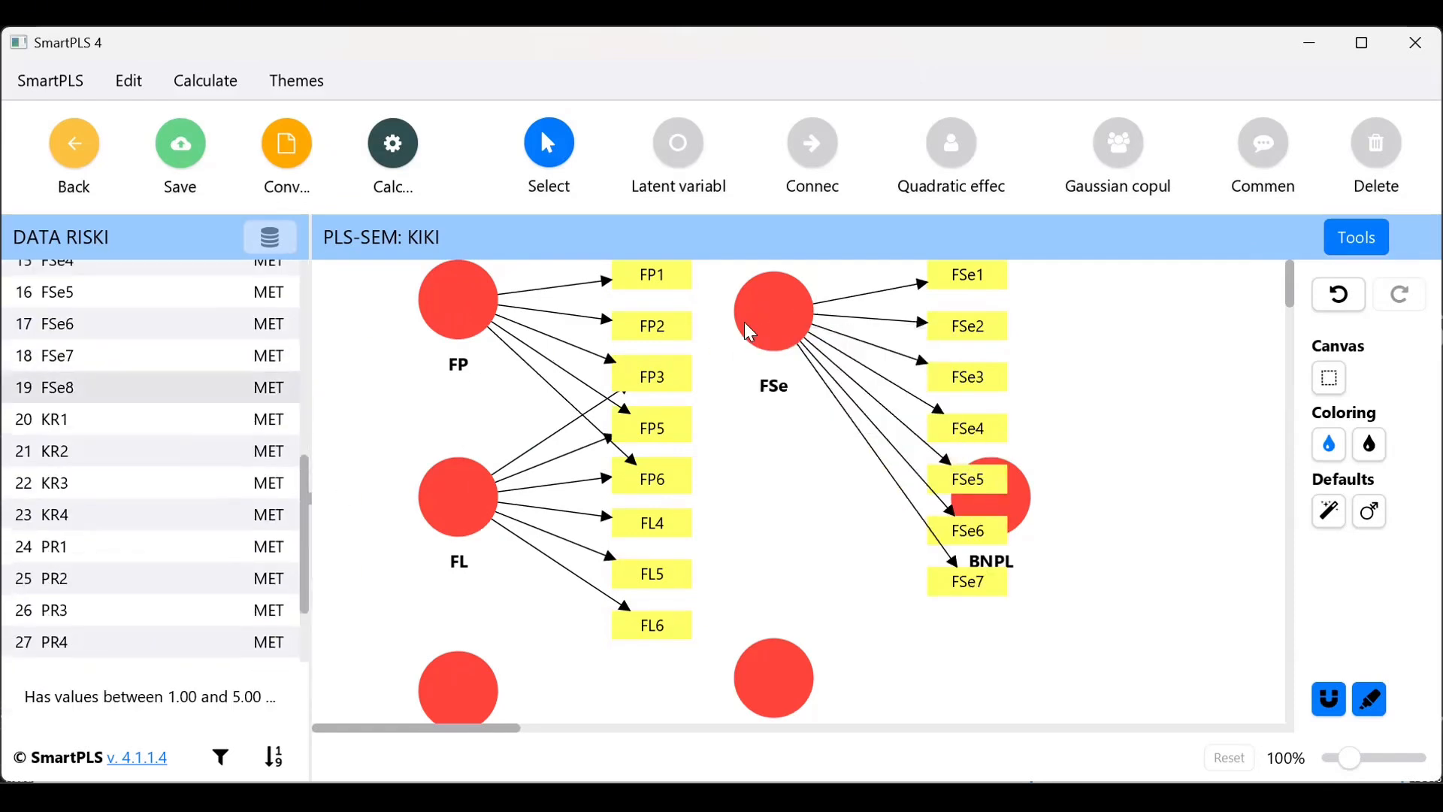
Assign the indicators KR1 to KR4 to the latent variable KR.
scroll(112, 391, down, 2)
drag(106, 297, 444, 679)
drag(105, 329, 458, 680)
drag(85, 428, 470, 688)
drag(83, 458, 457, 685)
Assign the indicators PR1 to PR5 to the latent variable PR.
drag(94, 492, 772, 676)
drag(94, 524, 772, 677)
drag(94, 556, 775, 662)
drag(90, 587, 759, 680)
drag(91, 619, 759, 681)
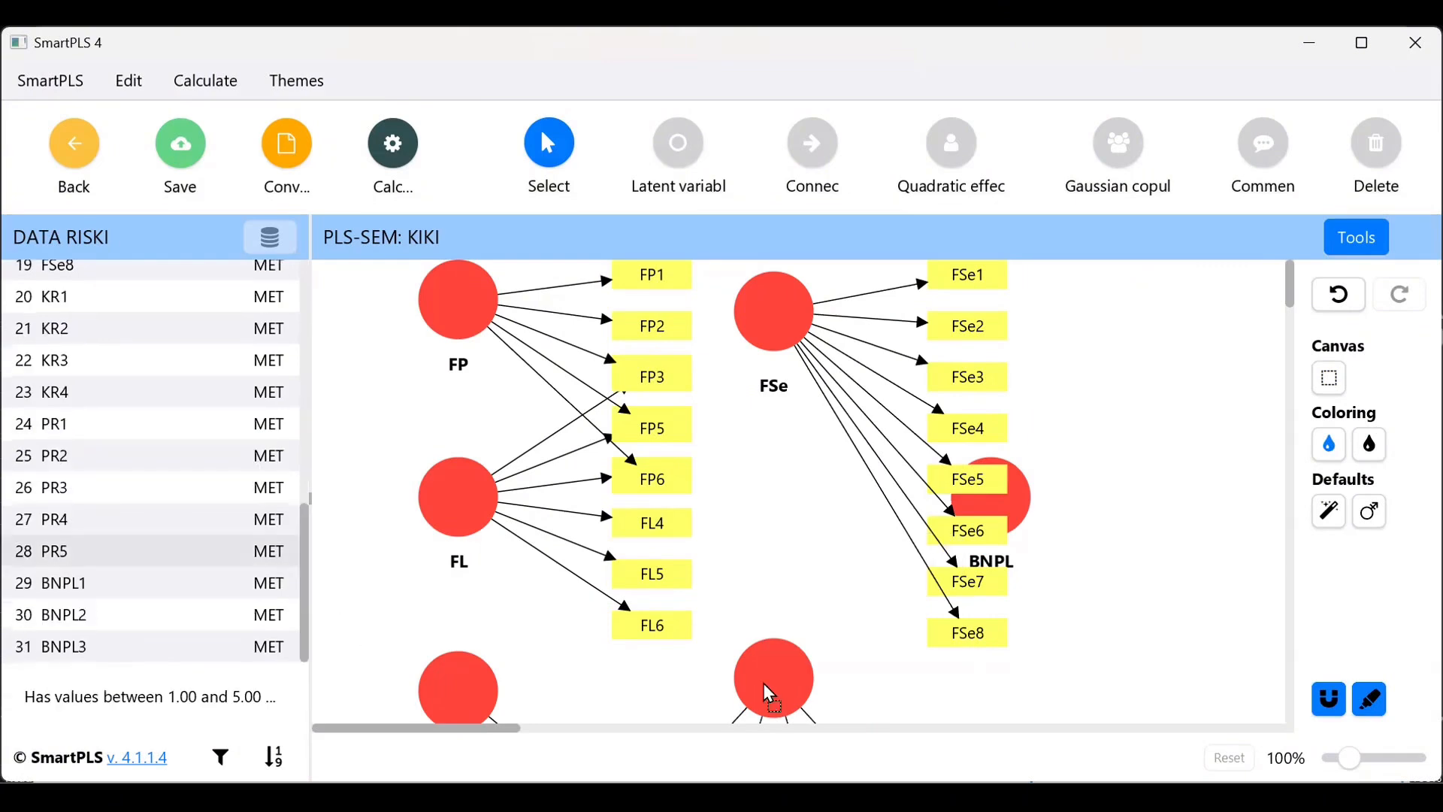
Assign the indicators BNPL1 to BNPL3 to BNPL and check the indicators across the model.
drag(90, 652, 992, 496)
drag(90, 715, 1007, 498)
scroll(936, 496, down, 5)
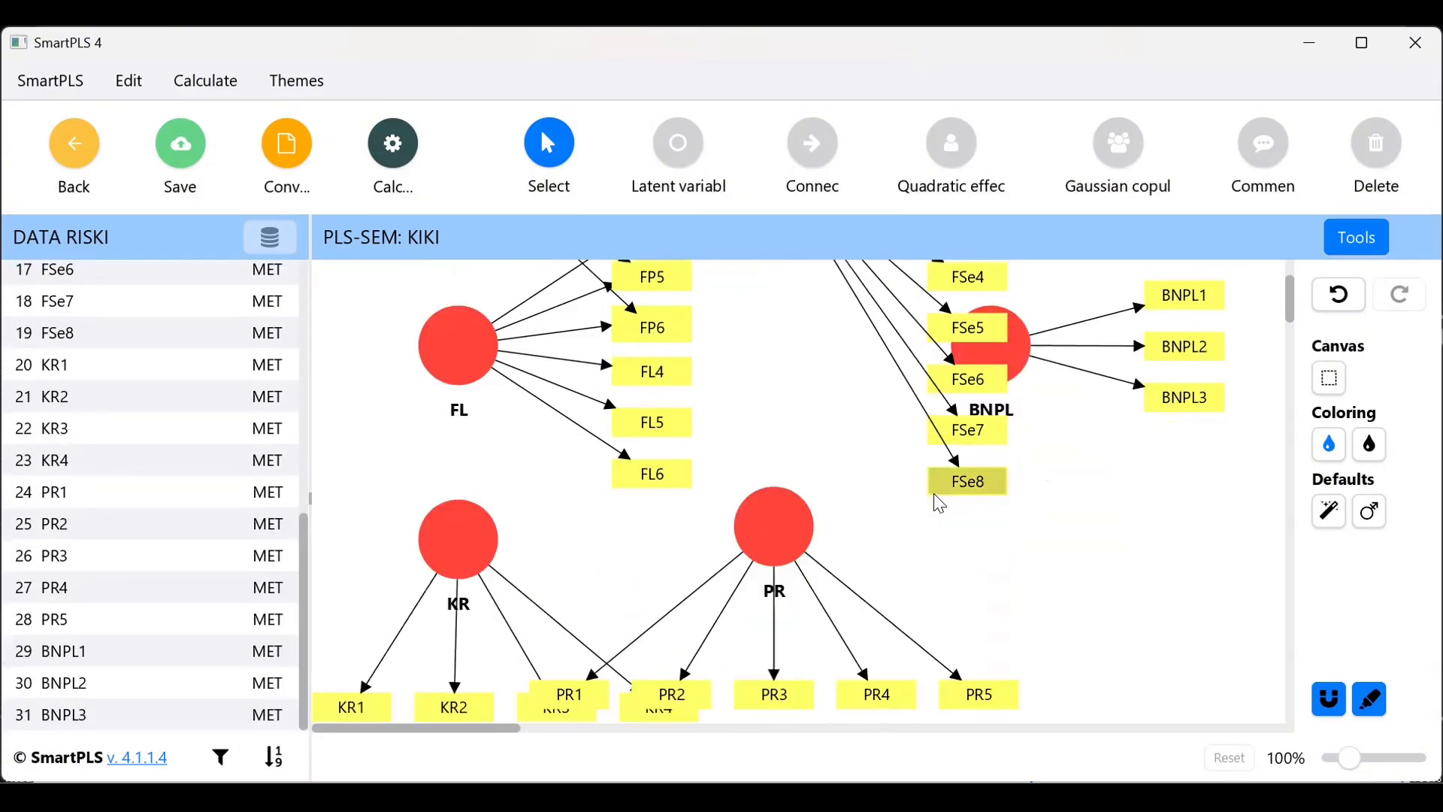
scroll(908, 482, up, 5)
scroll(932, 462, up, 4)
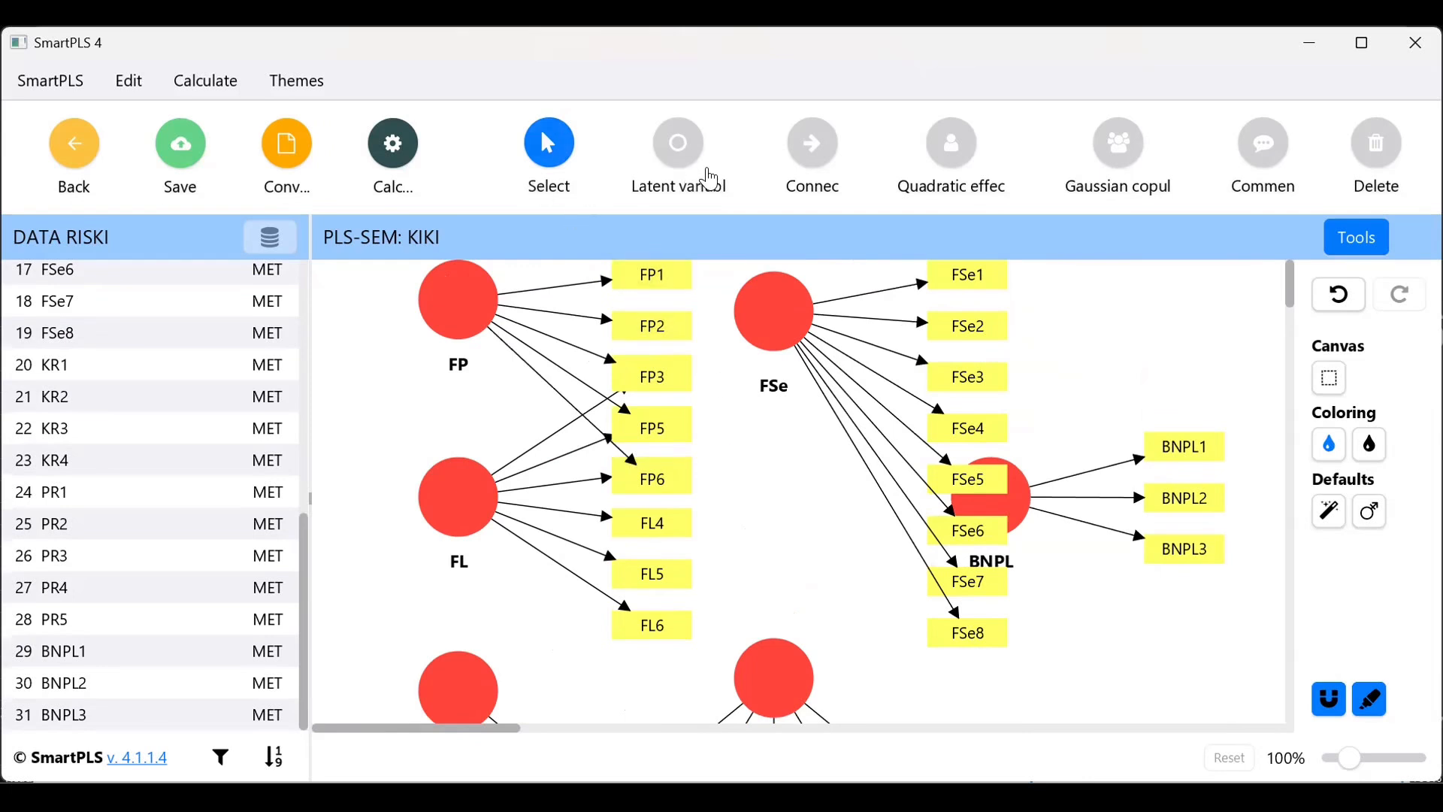
Connect the latent variables with paths from FP to FSe, KR to PR, and from FL, PR and FSe to BNPL.
click(812, 182)
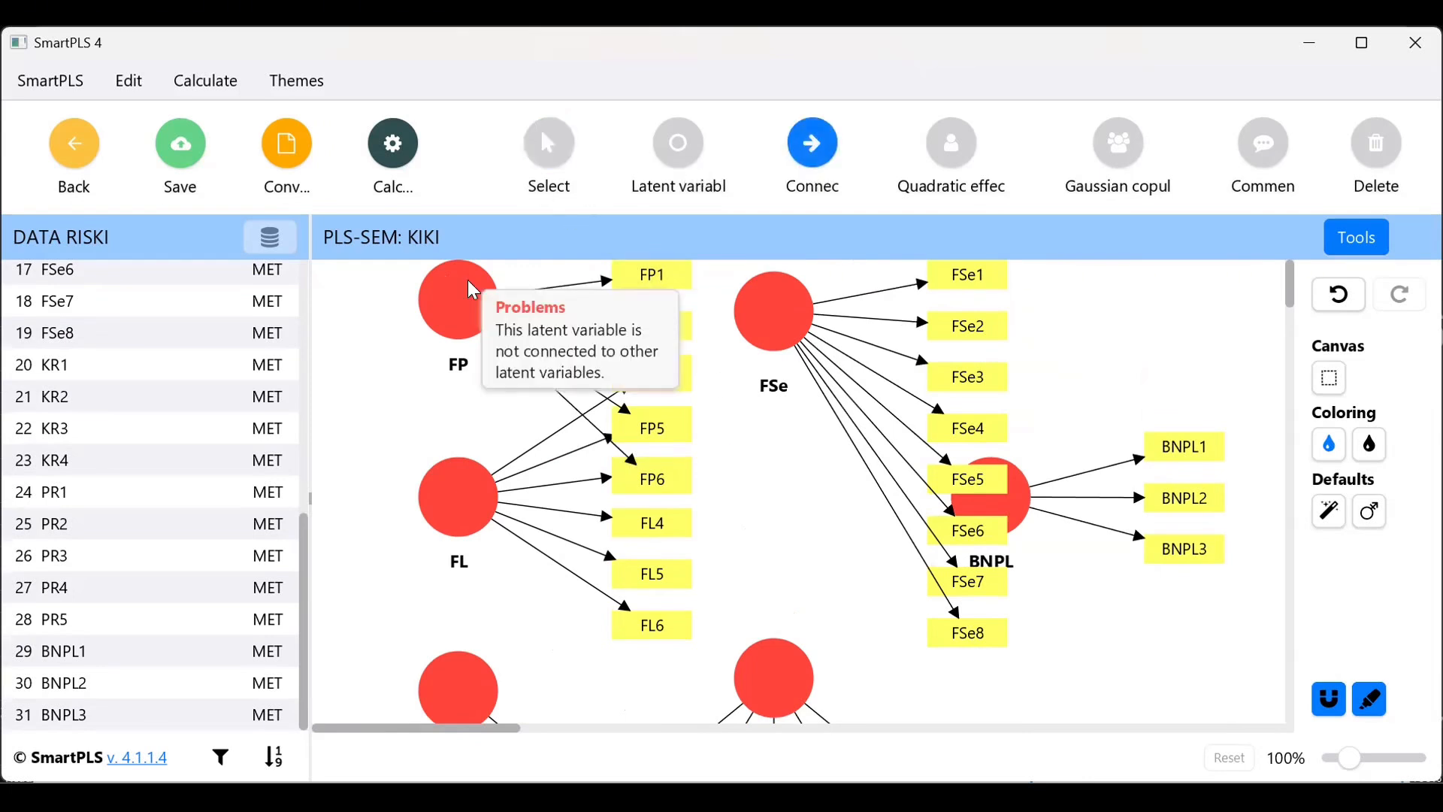
drag(737, 299, 777, 311)
drag(460, 495, 971, 496)
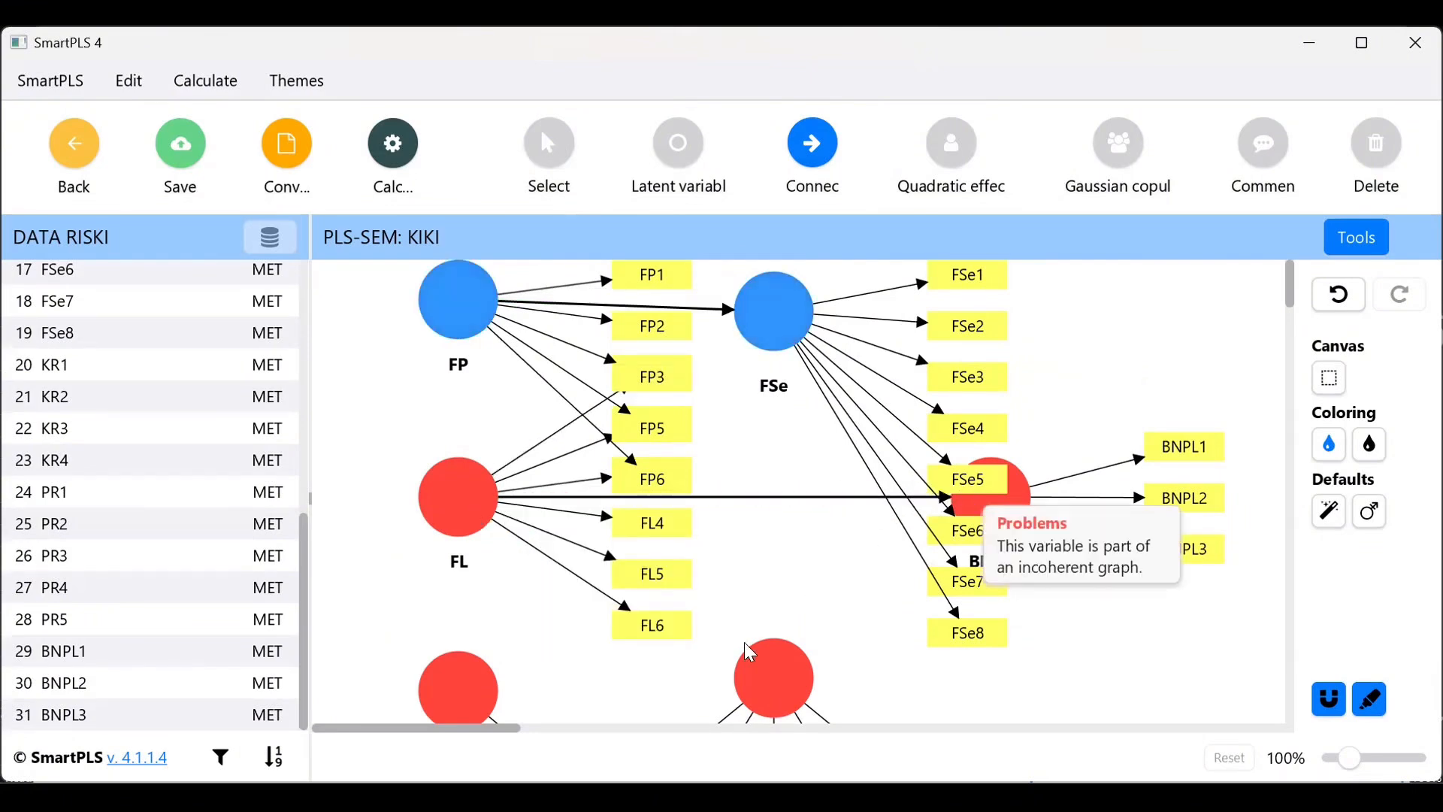
scroll(633, 609, down, 1)
mouse_move(490, 591)
mouse_down()
mouse_move(778, 594)
mouse_move(977, 406)
mouse_move(993, 409)
mouse_up()
scroll(770, 487, up, 1)
drag(796, 342, 1027, 508)
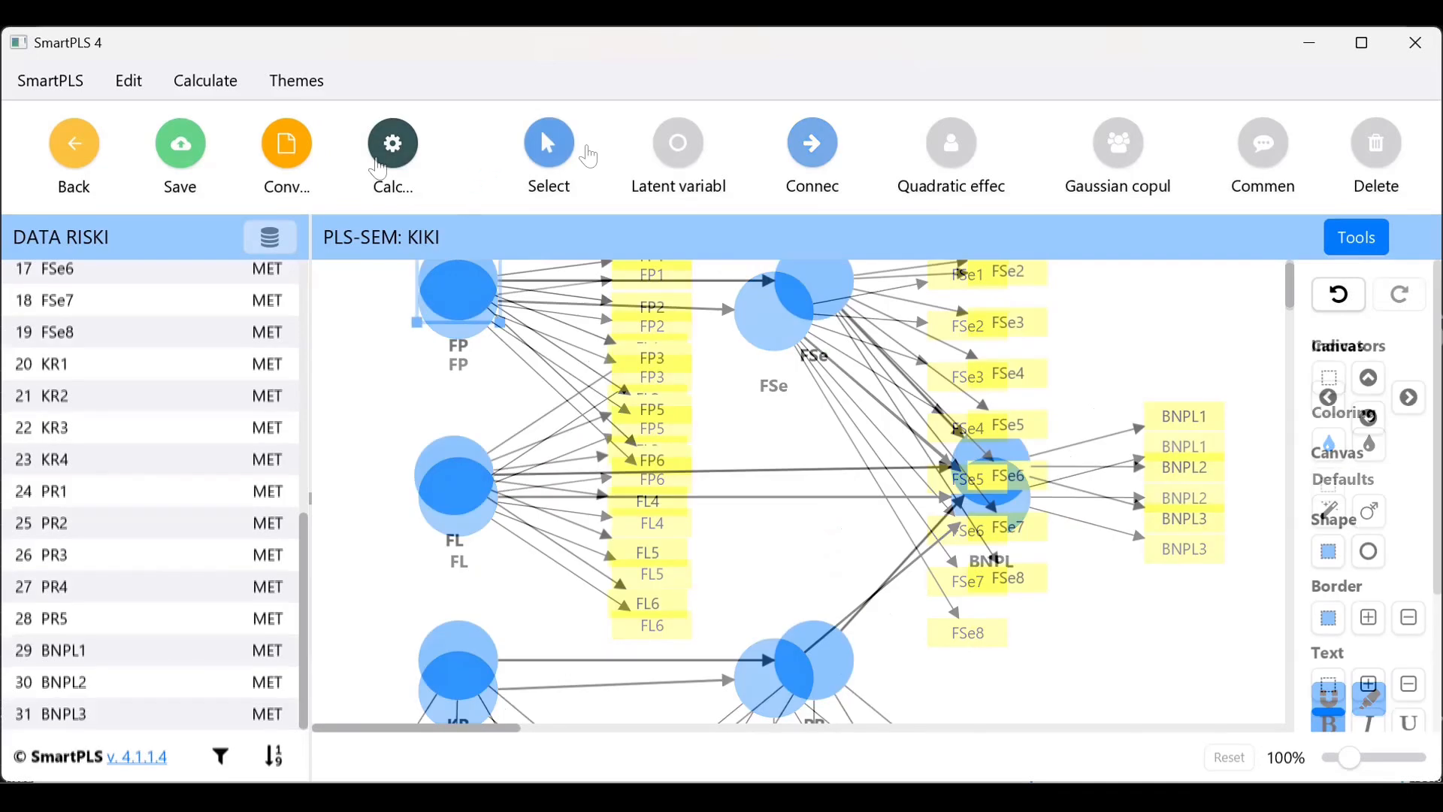
Run the PLS-SEM algorithm with the Path weighting scheme and standardized results, and review the outer loadings matrix.
click(379, 169)
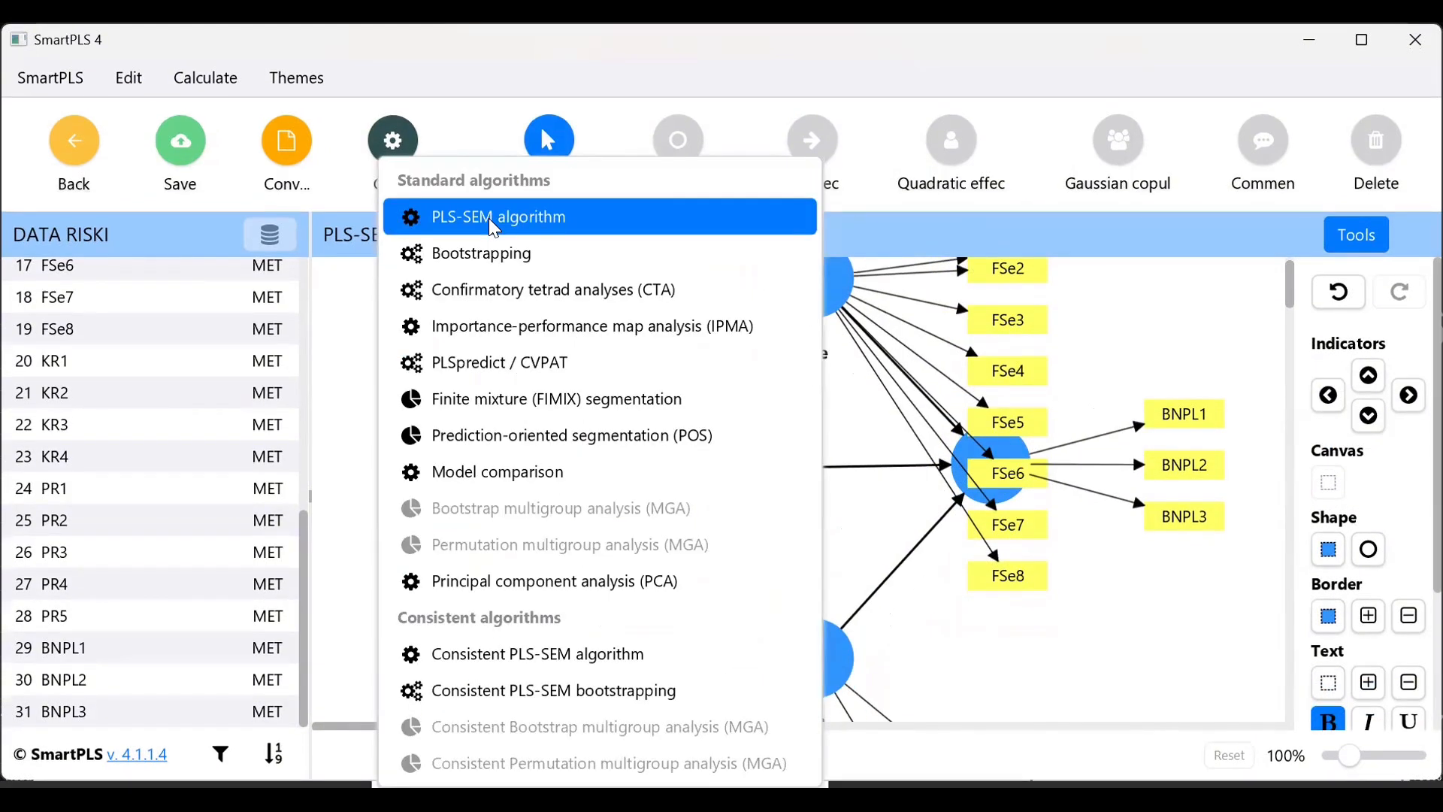
click(494, 227)
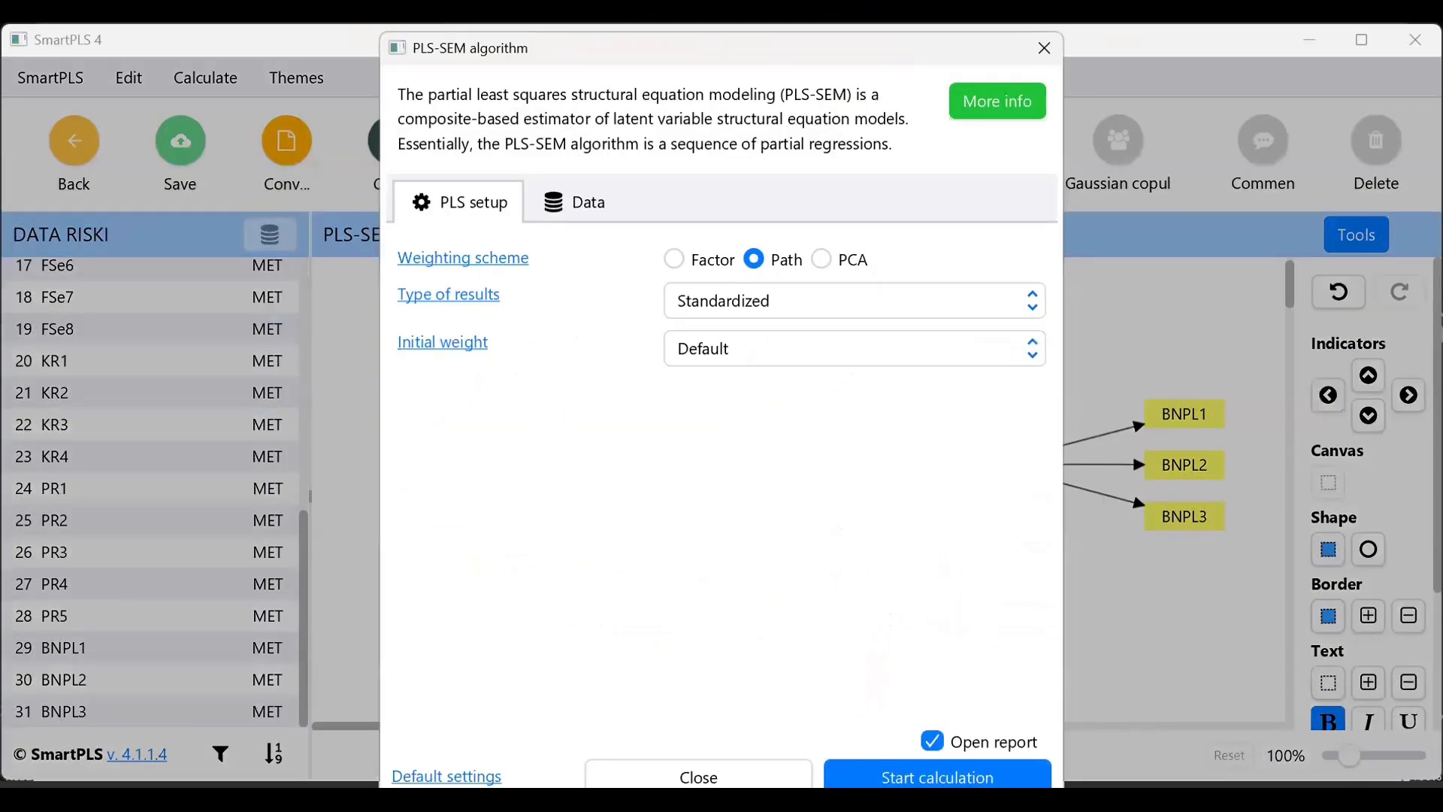
click(877, 781)
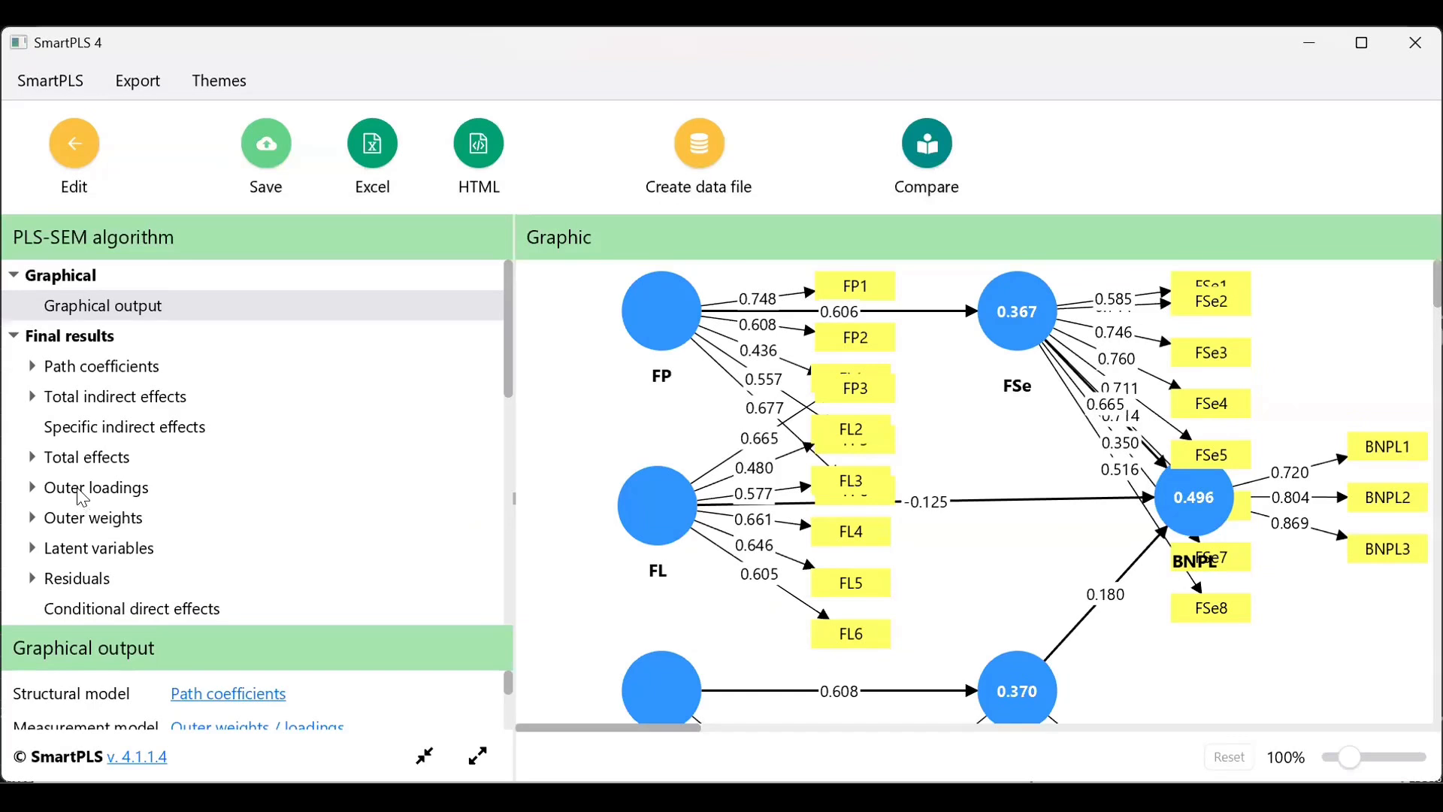
click(83, 498)
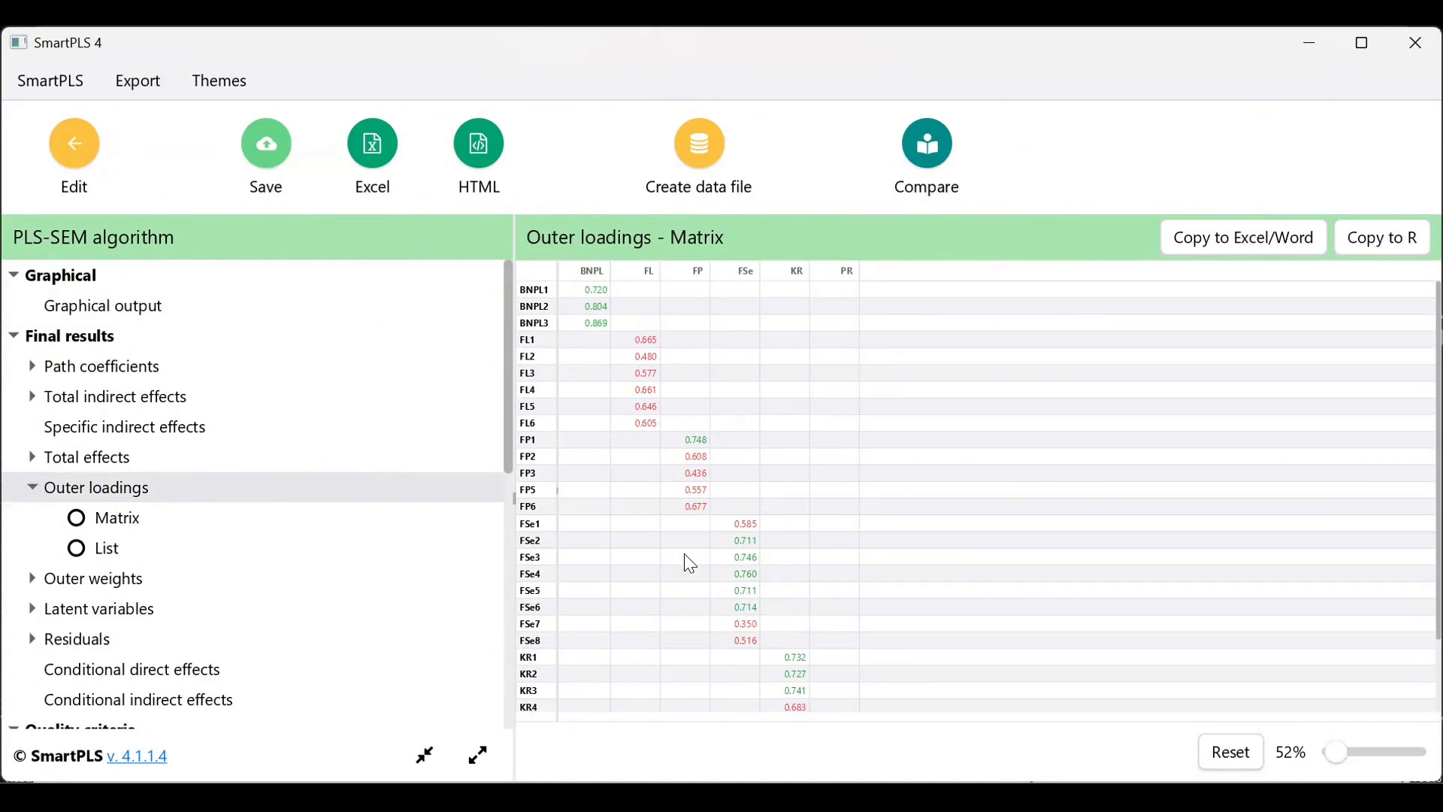
scroll(690, 564, down, 2)
scroll(690, 564, up, 2)
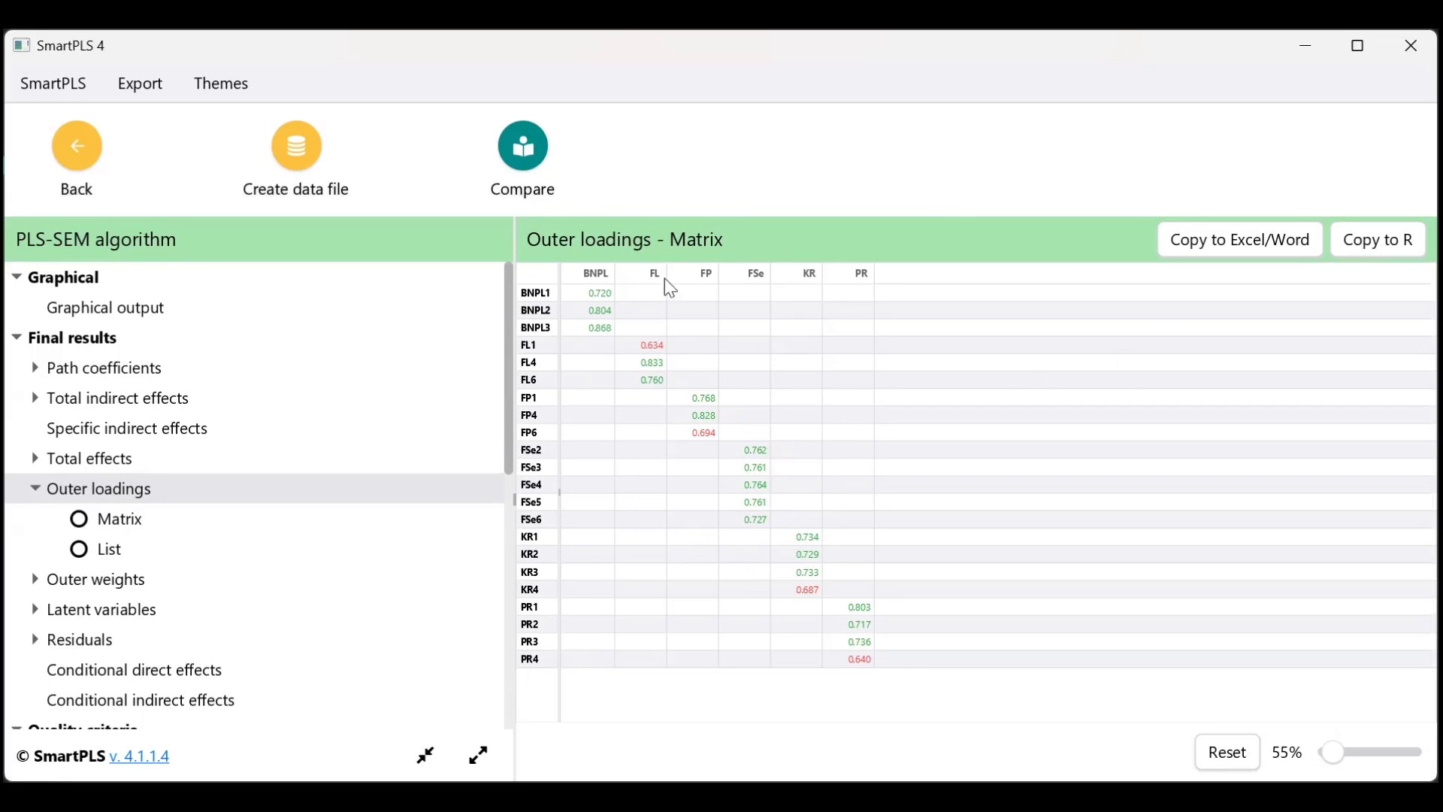
Examine the construct reliability and validity results and the Fornell-Larcker criterion for discriminant validity.
scroll(417, 485, down, 3)
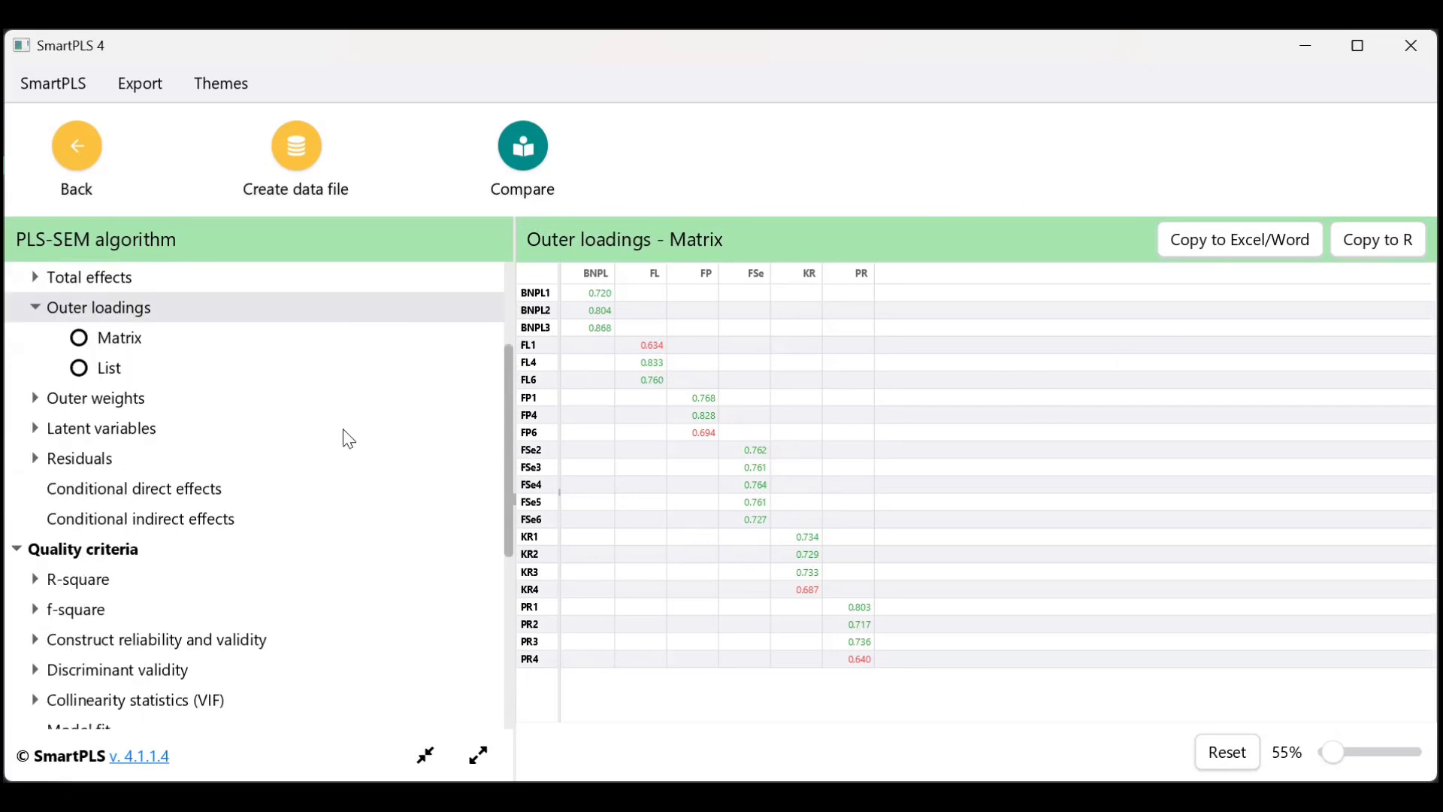
scroll(328, 542, down, 1)
click(254, 580)
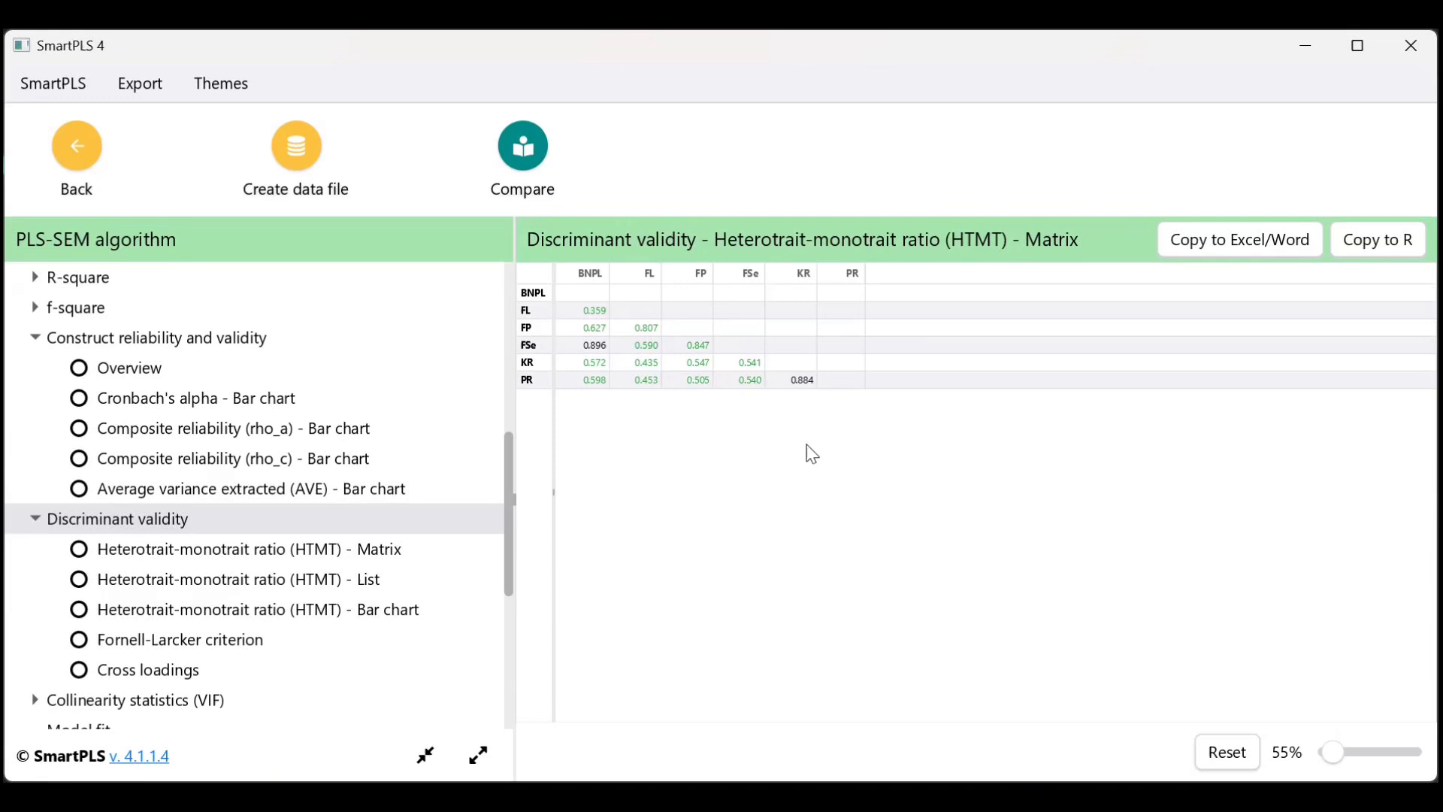
click(154, 643)
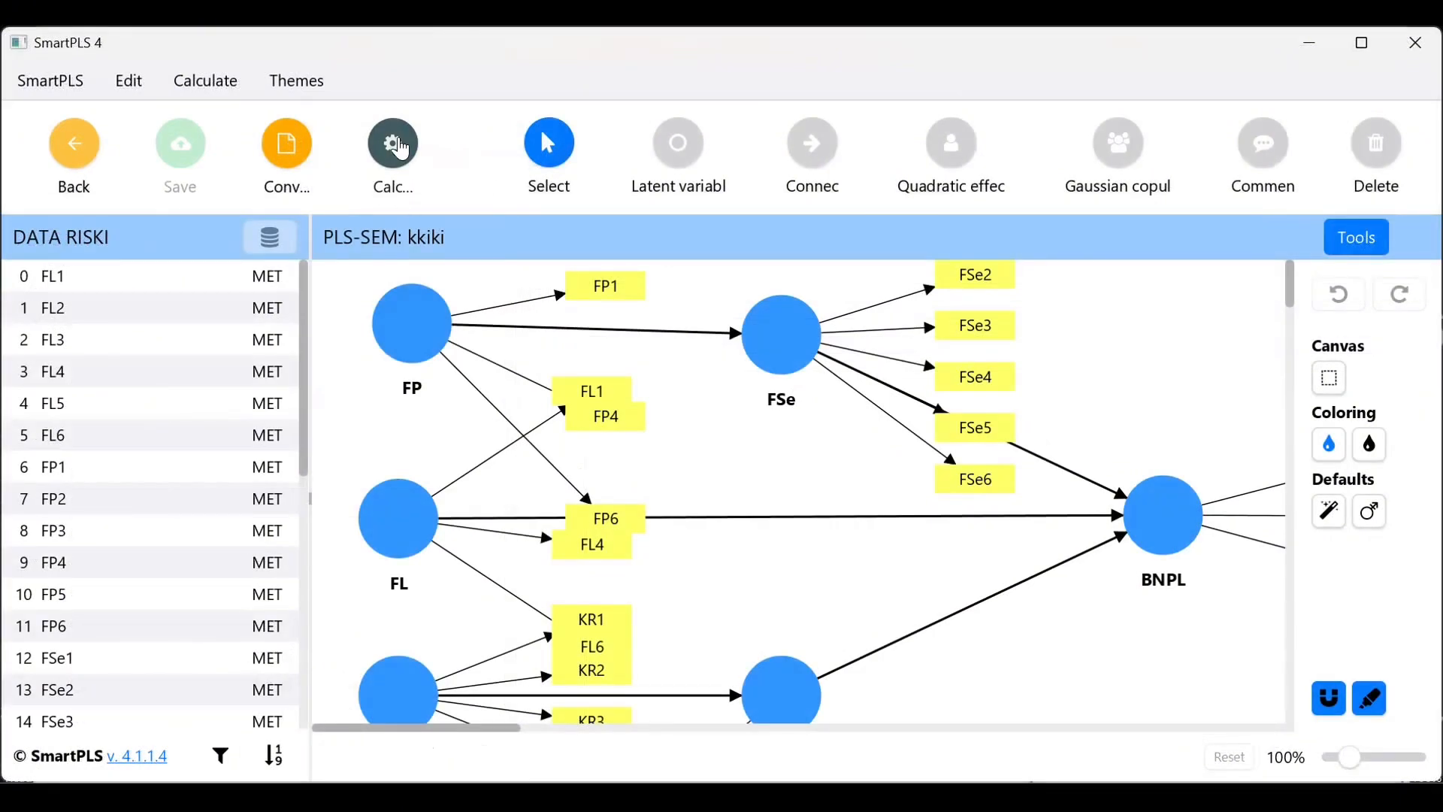
Run bootstrapping on the kkiki model and open the path coefficients with their T values and p values.
click(403, 146)
click(541, 235)
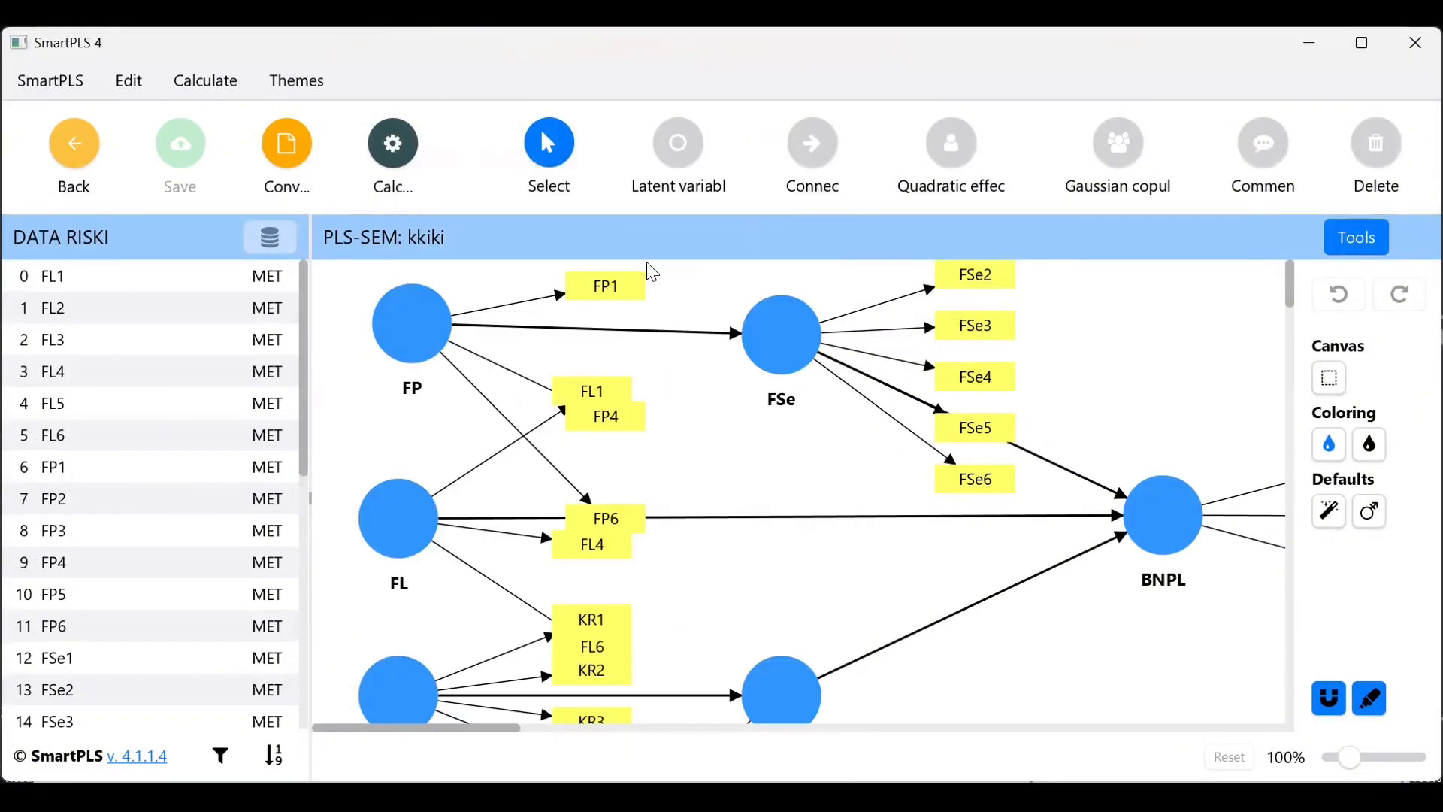
click(944, 771)
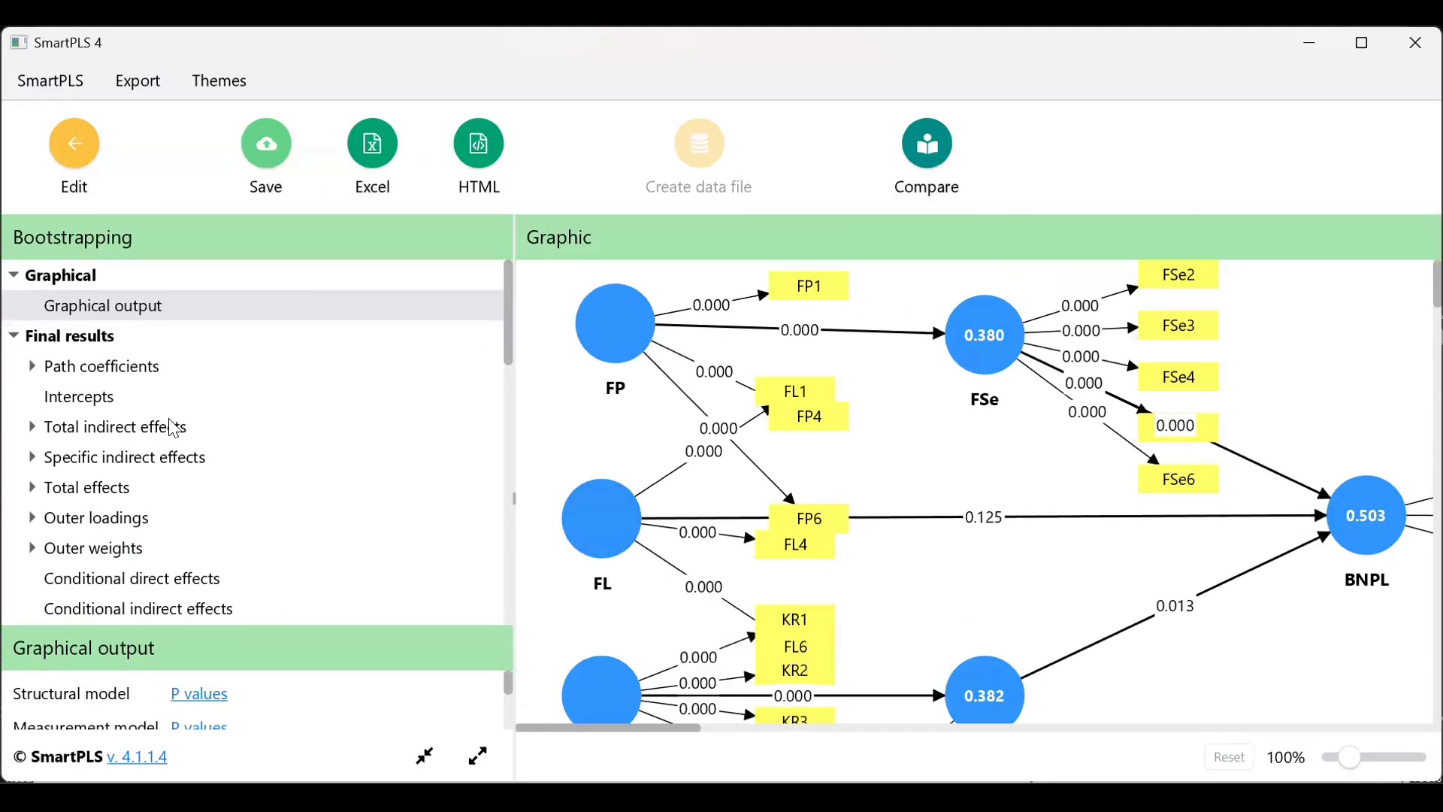
click(168, 376)
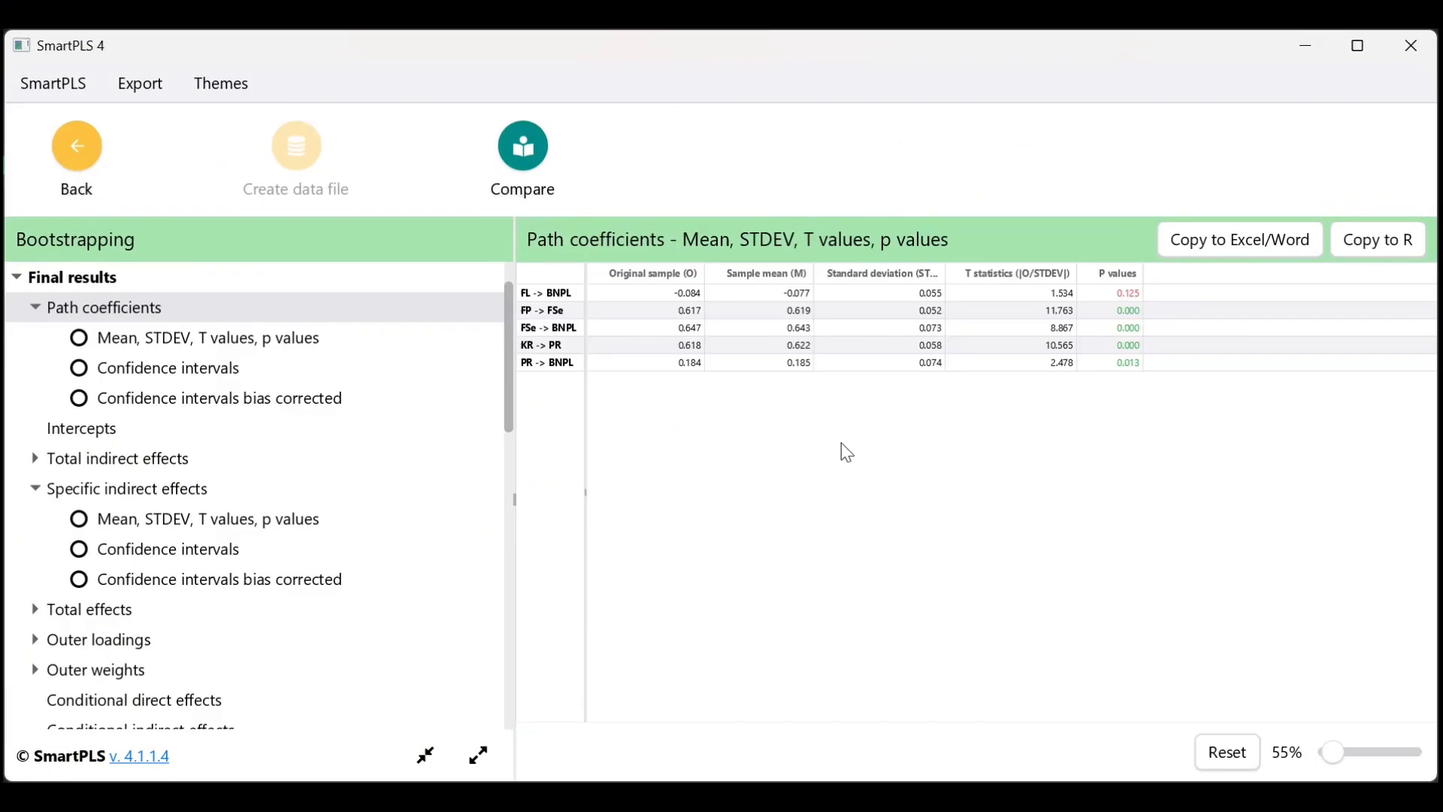